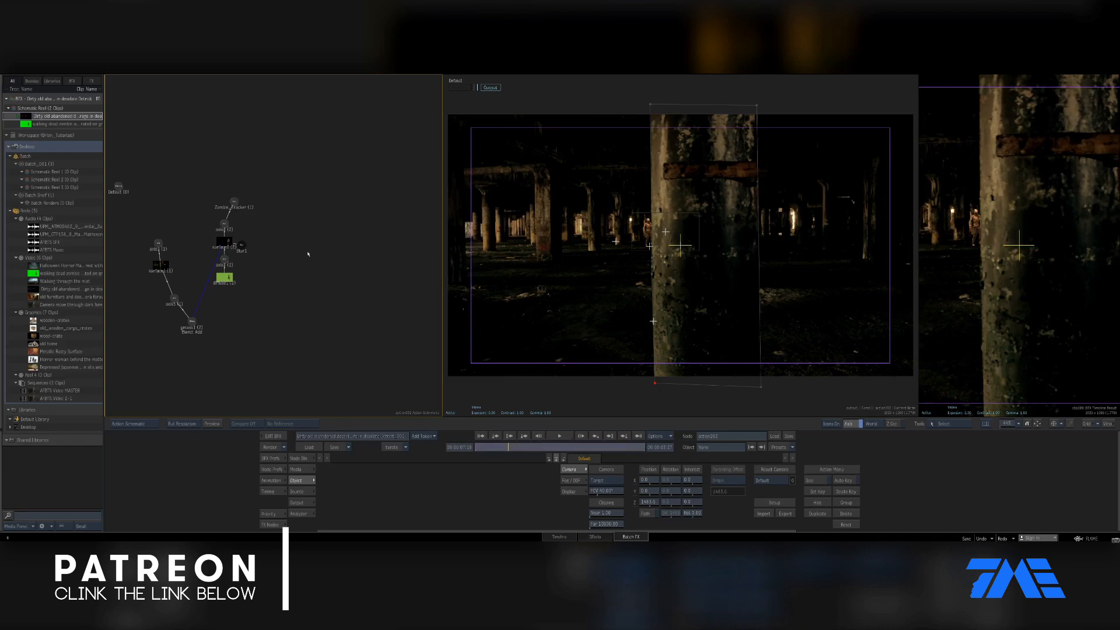
- Paste the copied 3D text node group into the action schematic and delete its extra axis with the attached deformation node
key(ctrl+v)
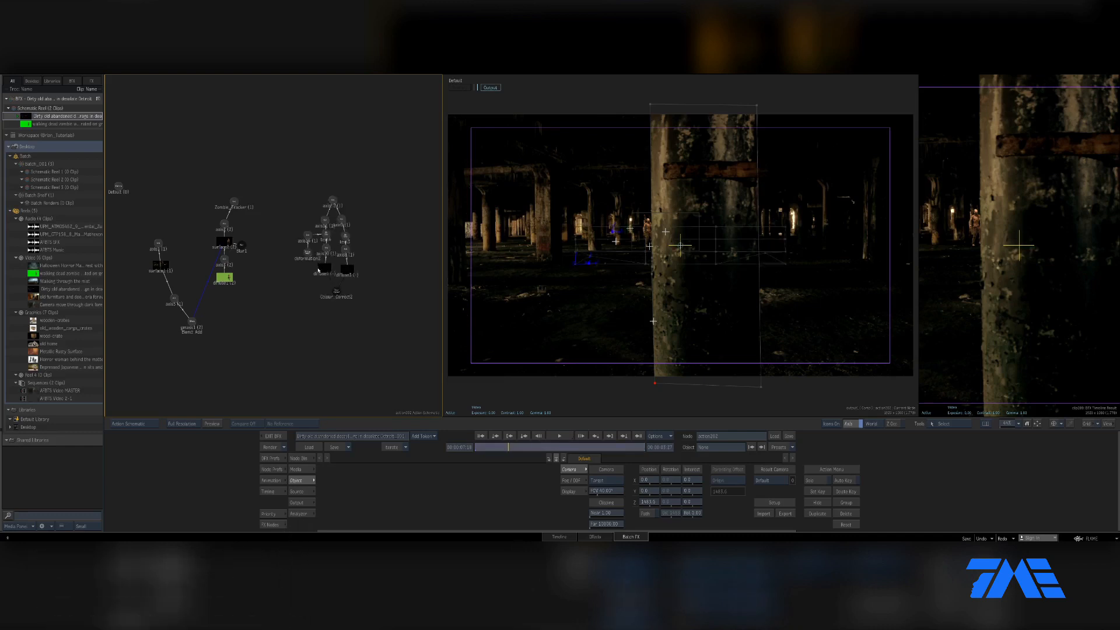
scroll(332, 273, up, 3)
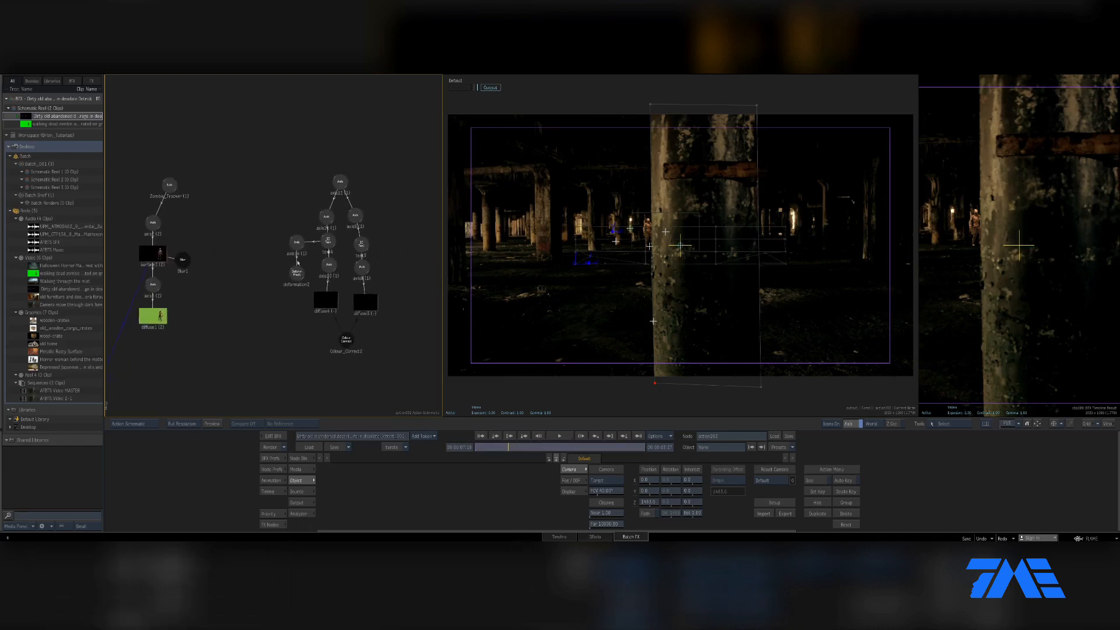
click(296, 244)
drag(296, 245, 273, 539)
- Apply the Metallic Rusty Surface clip to both diffuse maps of the 3D text nodes
click(264, 308)
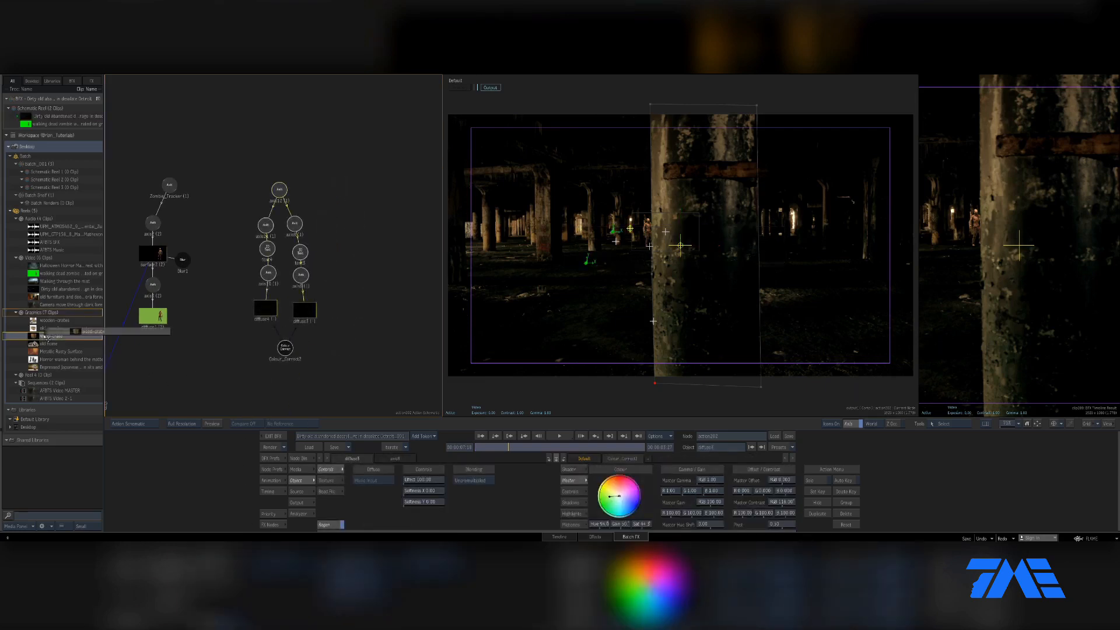
drag(40, 352, 301, 309)
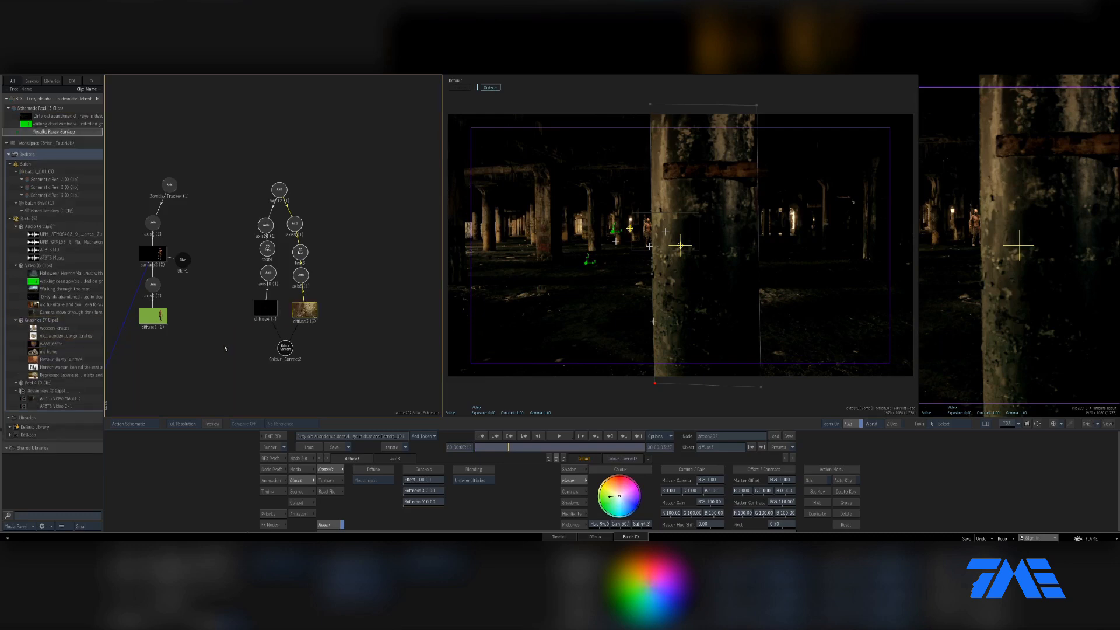
drag(37, 359, 273, 313)
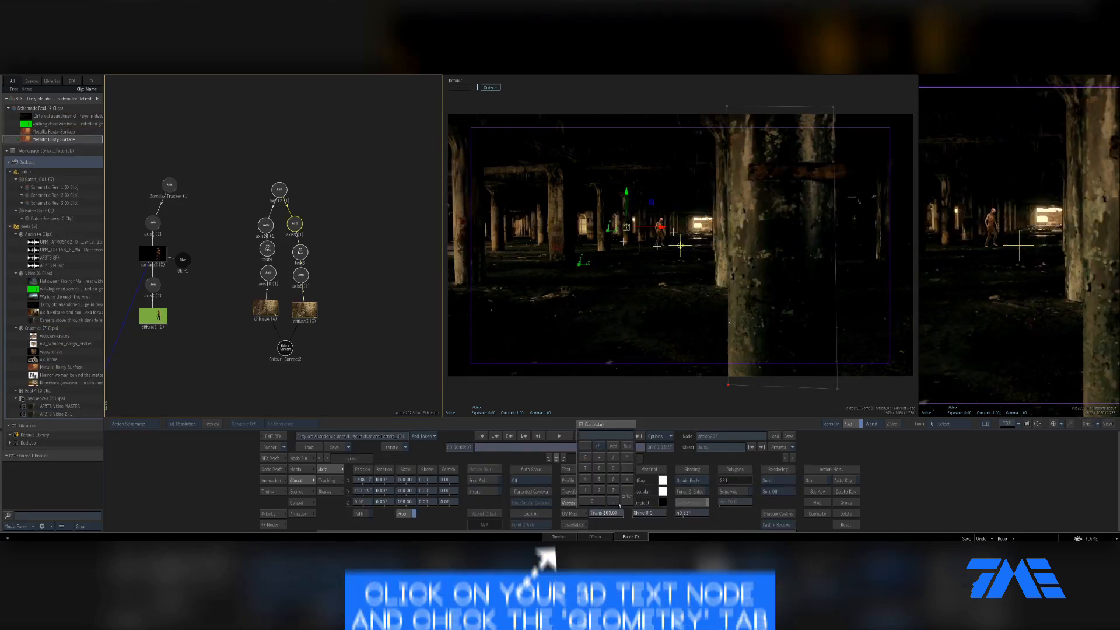
- Set the geometry transparency of both 3D text nodes to 0
right_click(606, 517)
click(607, 517)
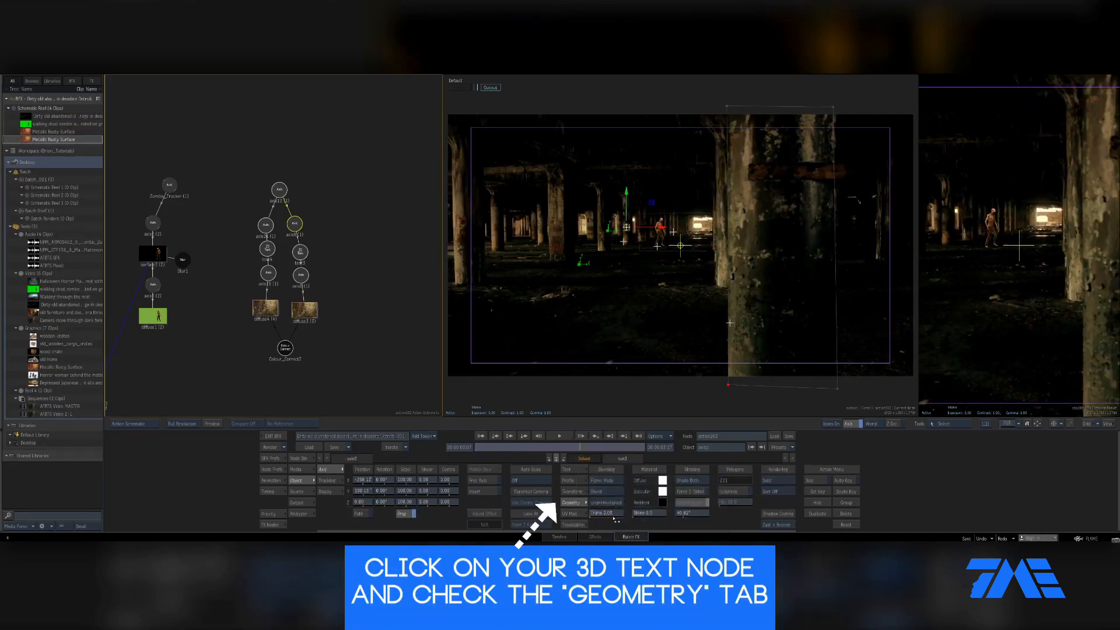
mouse_move(614, 517)
mouse_down()
mouse_move(656, 517)
mouse_move(607, 517)
mouse_up()
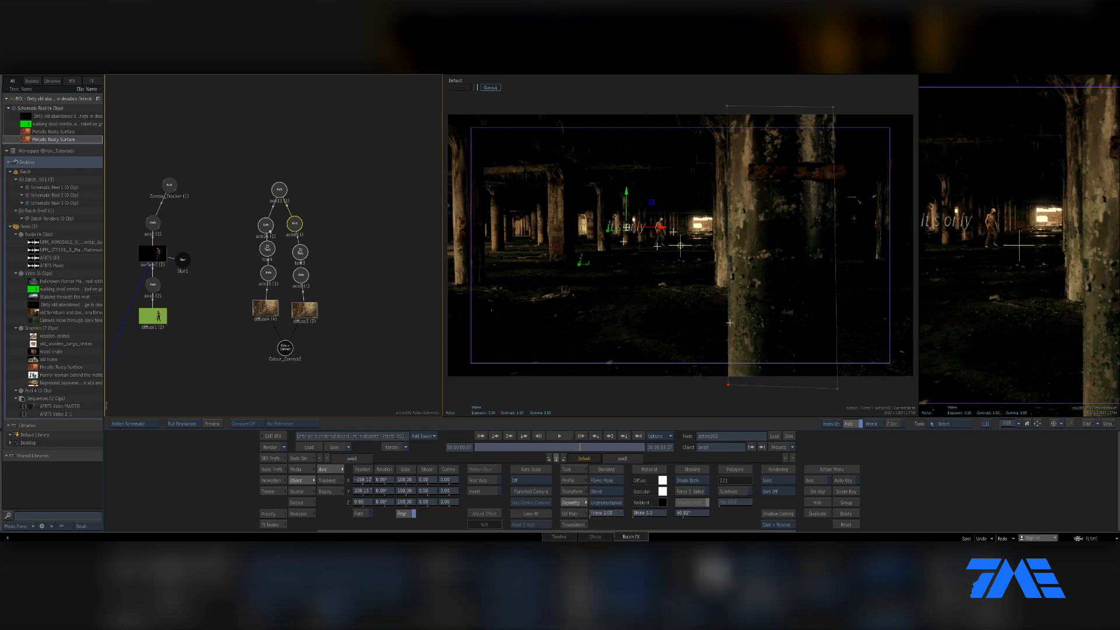
ctrl+click(269, 230)
drag(620, 518, 456, 519)
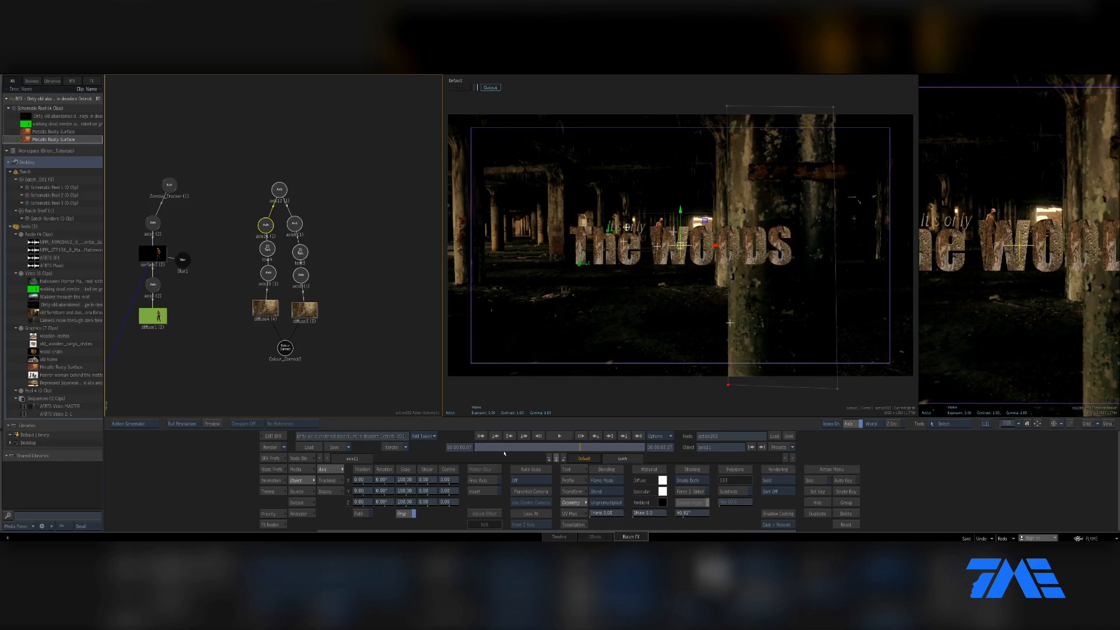
- Delete the scale keyframes on the text group's parent axis and check the title at other frames
drag(504, 453, 529, 446)
click(286, 191)
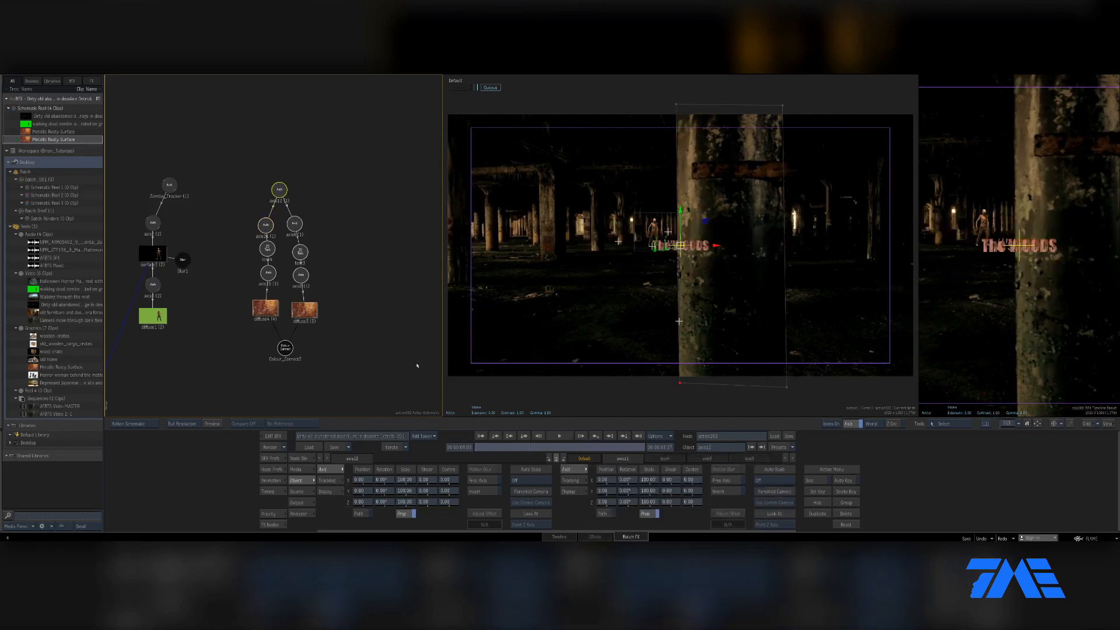
key(ctrl+z)
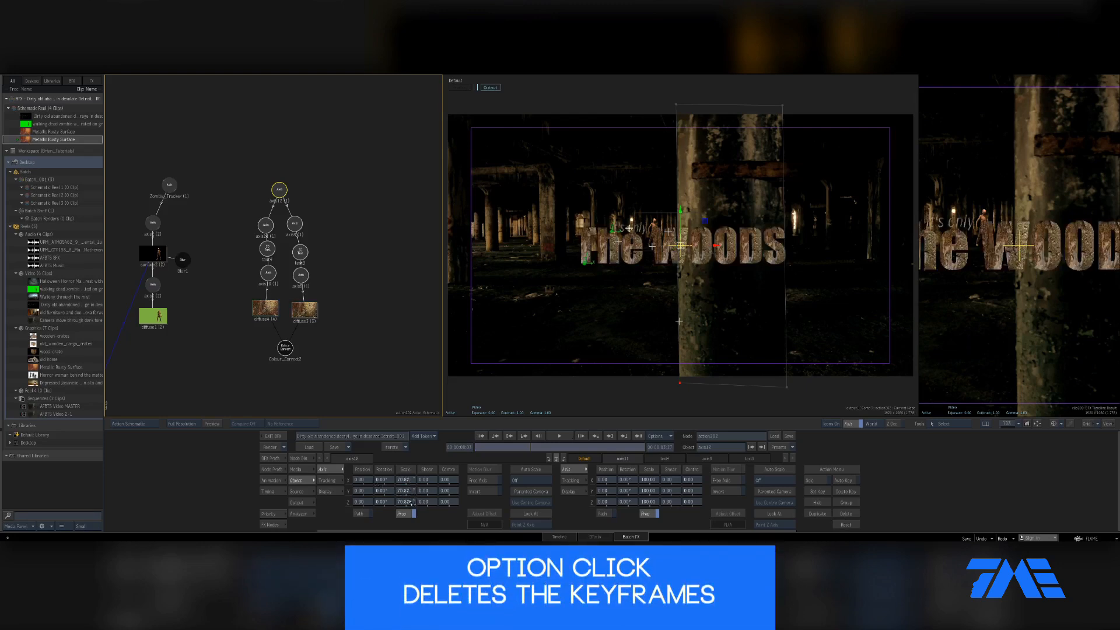
drag(509, 449, 544, 449)
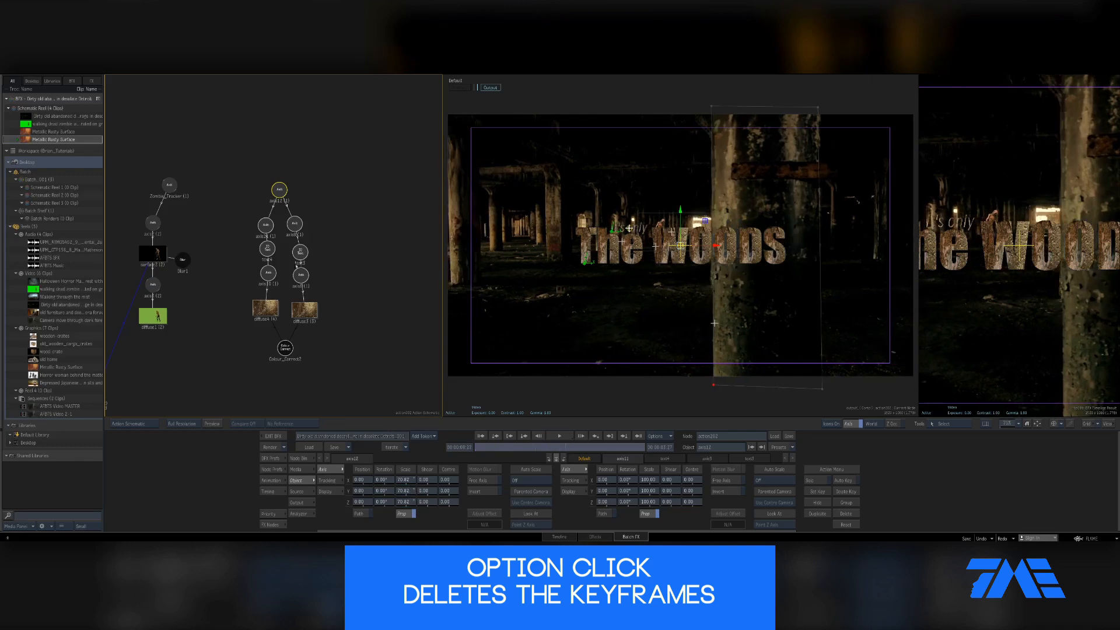
- Change the large 3D text from "The Woods" to "ZOMBIES"
click(267, 249)
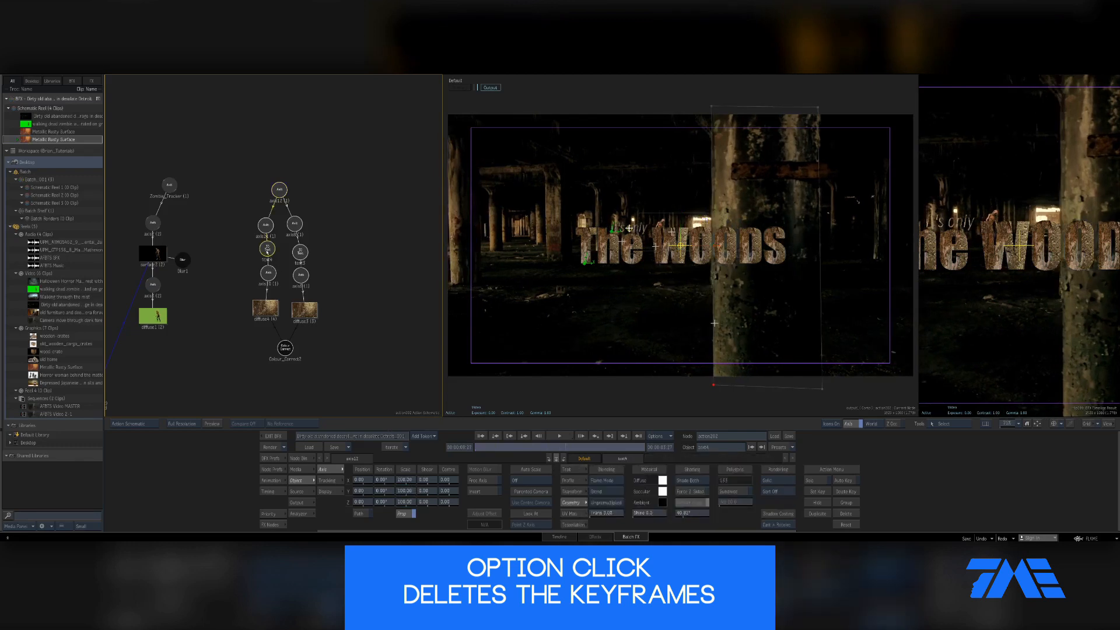
click(577, 471)
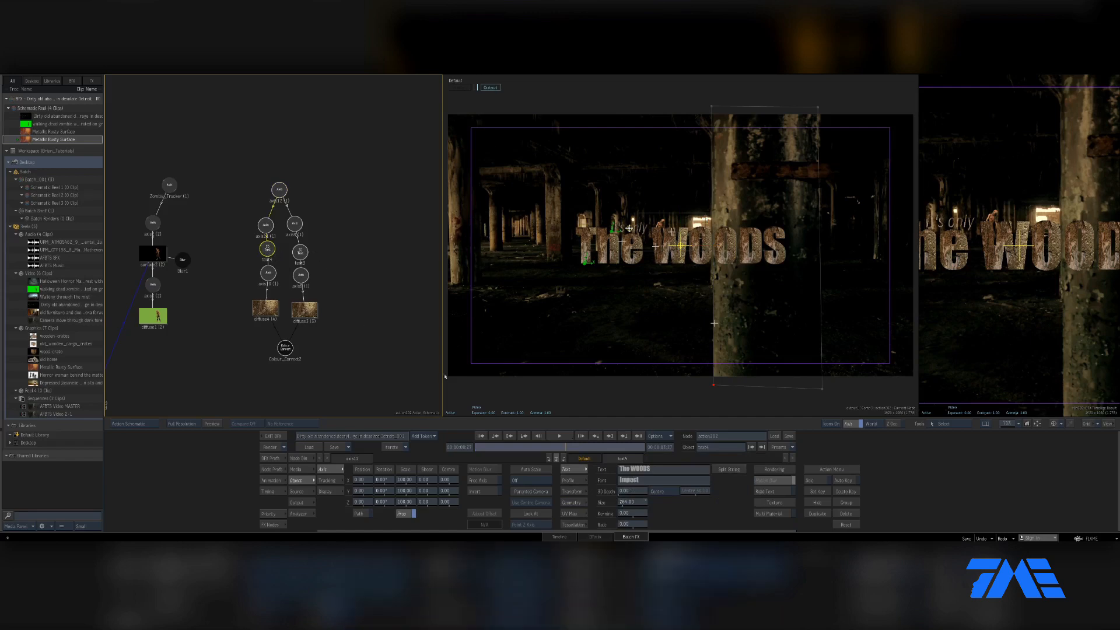
click(658, 470)
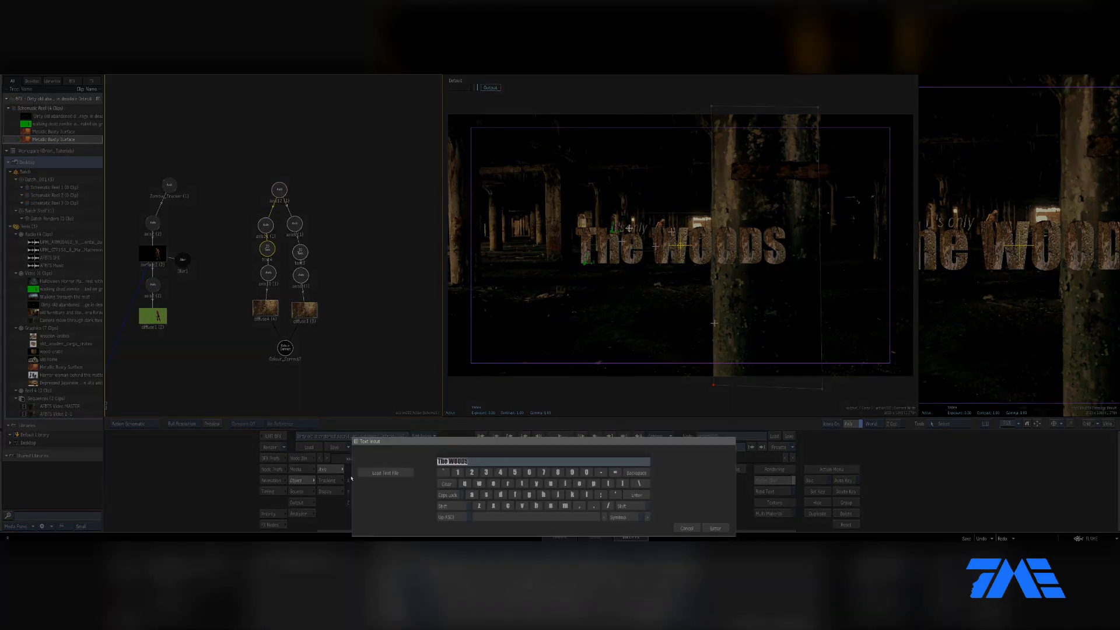
text(ZOMBIES)
key(Return)
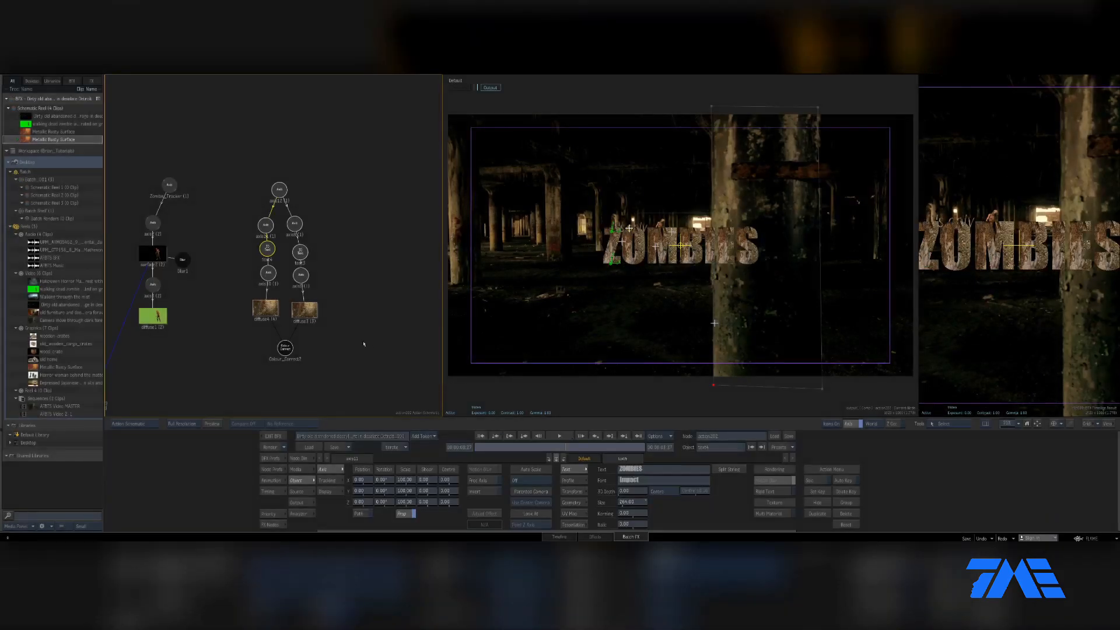
- Change the small 3D text from "It's only" to "and only"
click(300, 252)
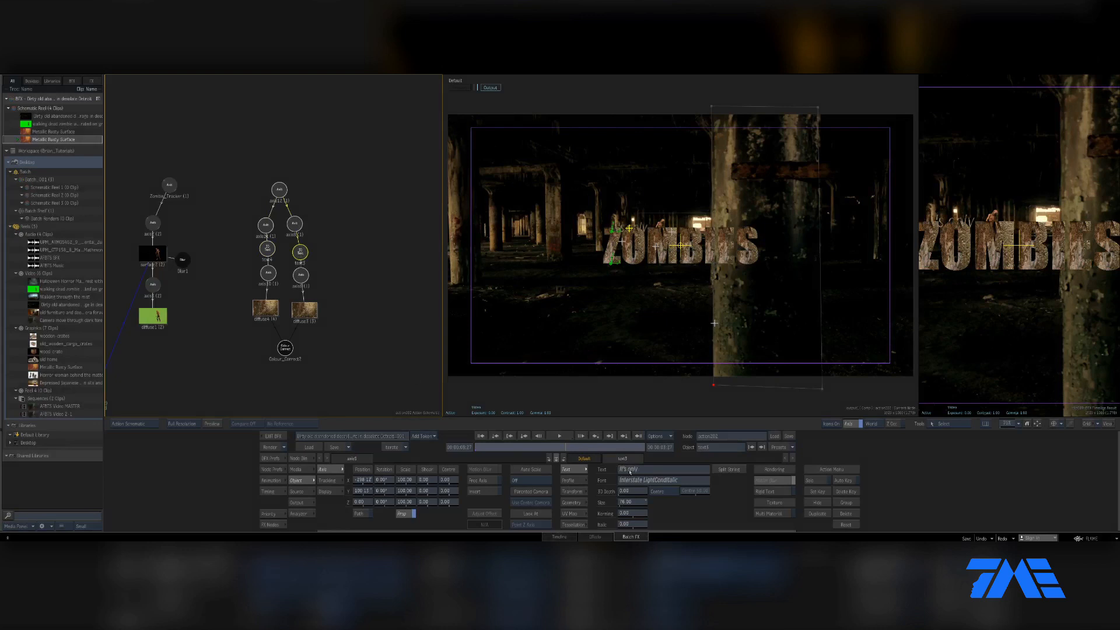
click(630, 471)
text(and)
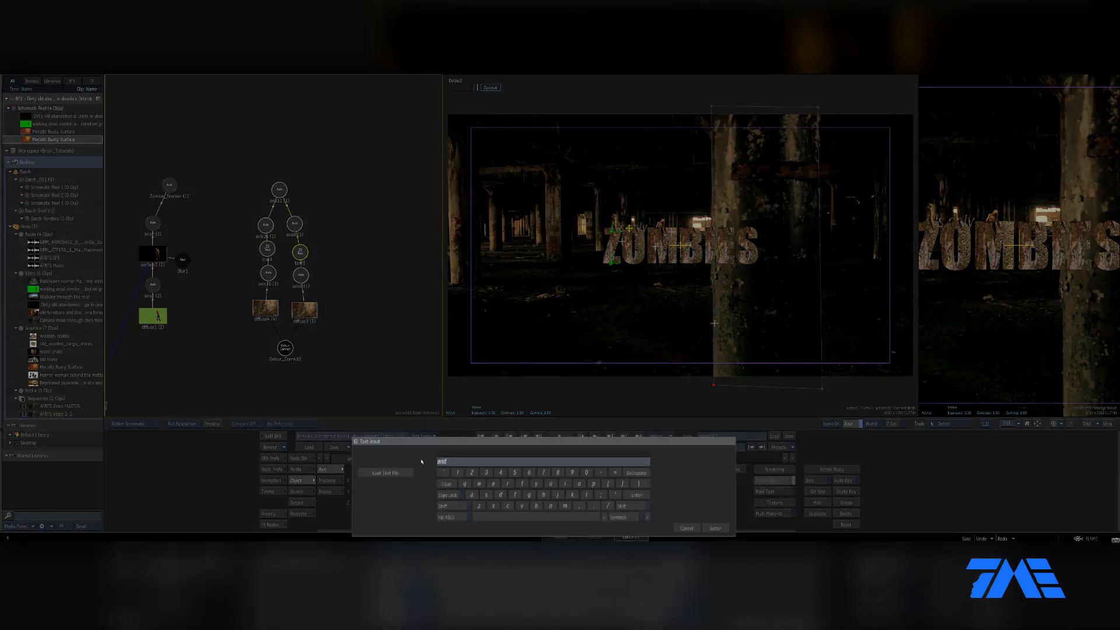
text( only)
key(Return)
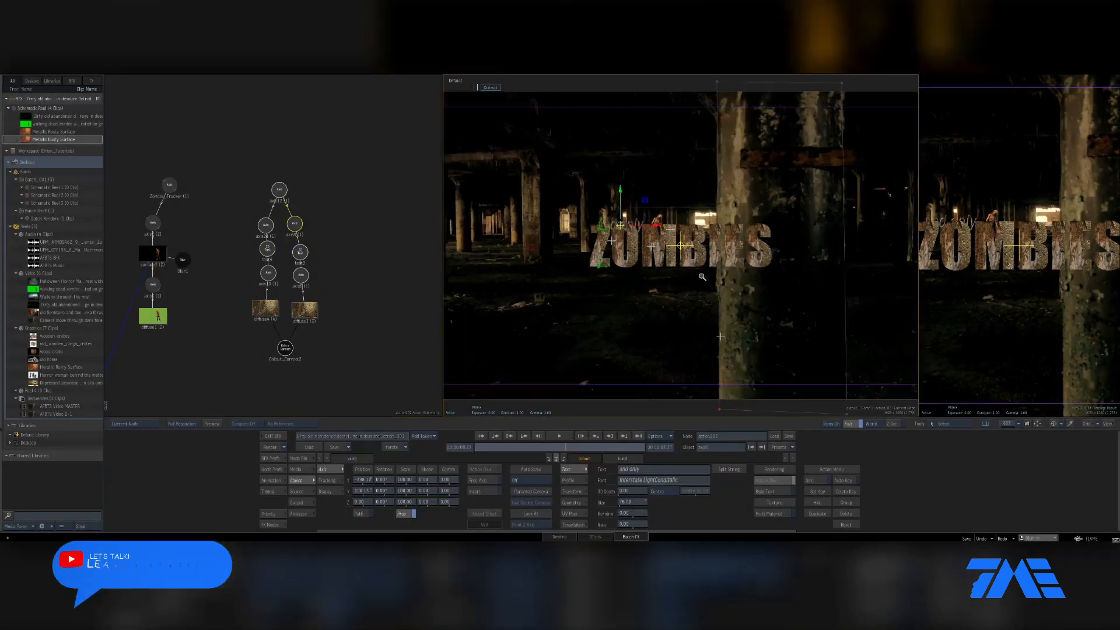
- Move the "and only" text up so it sits just above the start of ZOMBIES
drag(548, 273, 678, 322)
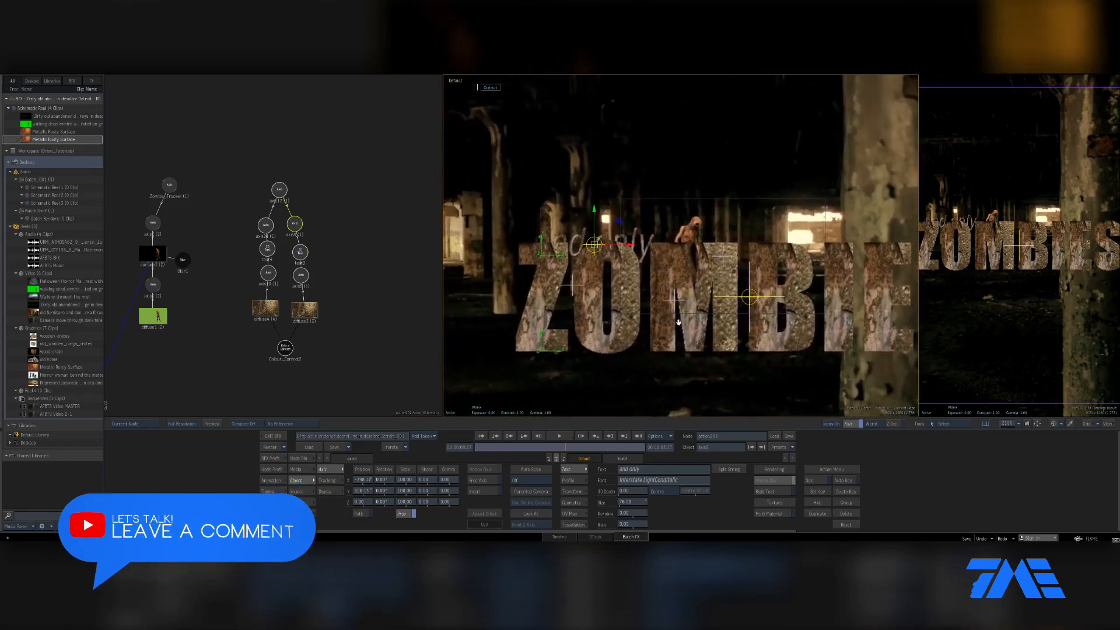
mouse_move(597, 245)
mouse_down()
mouse_move(579, 228)
mouse_move(594, 230)
mouse_up()
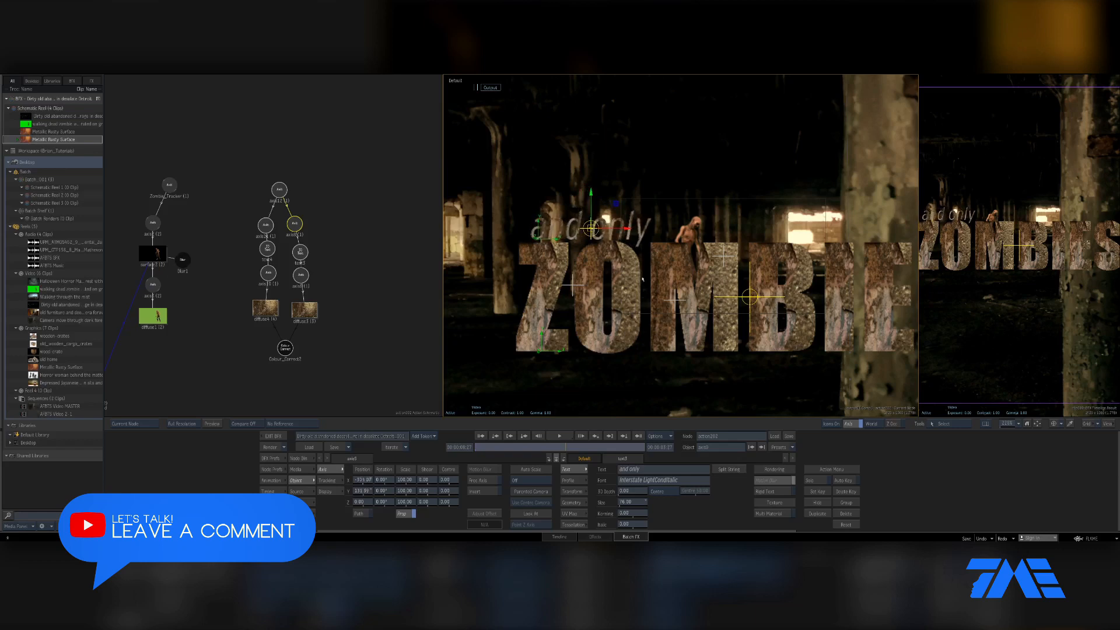
key(shift+f)
- Move the whole title to the lower left of the frame with its parent axis and scale it up to about 94 percent
click(279, 190)
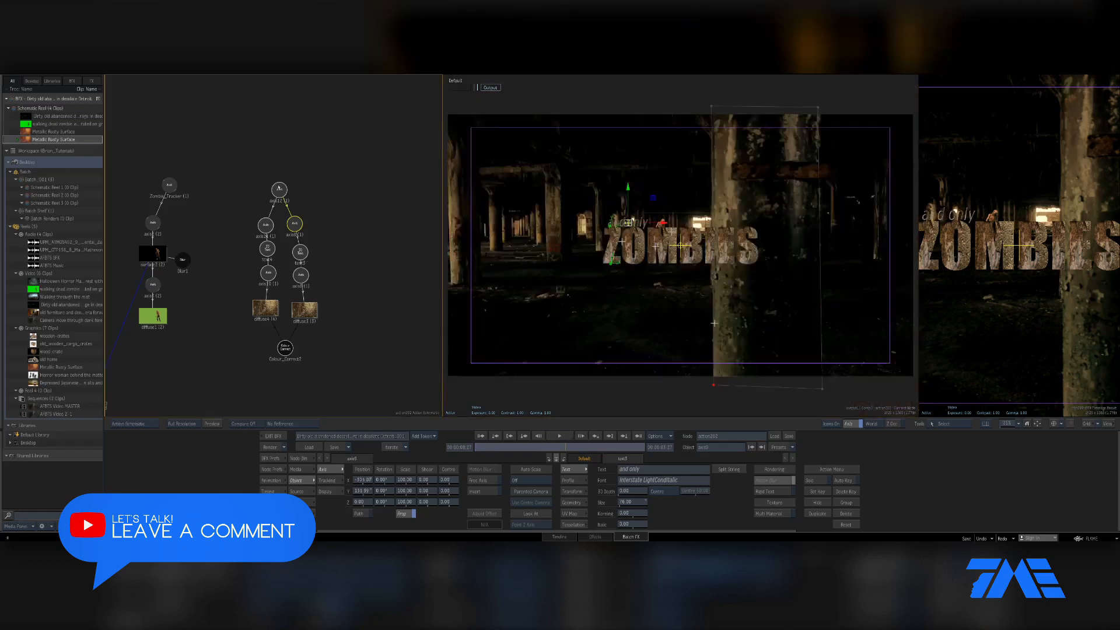
drag(681, 247, 598, 295)
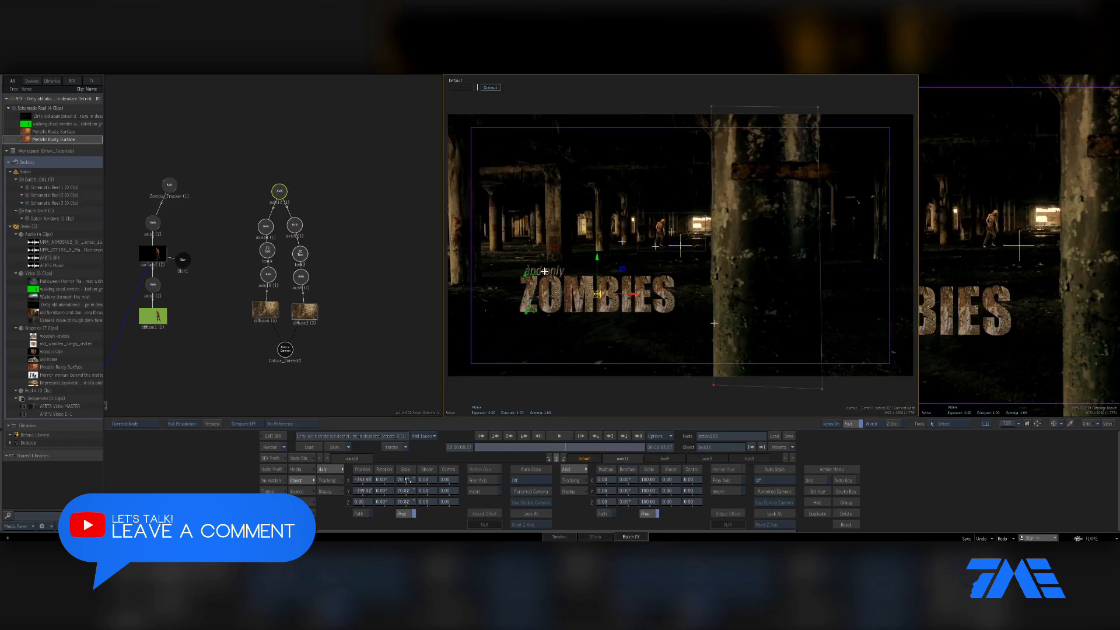
click(407, 480)
text(95)
key(Return)
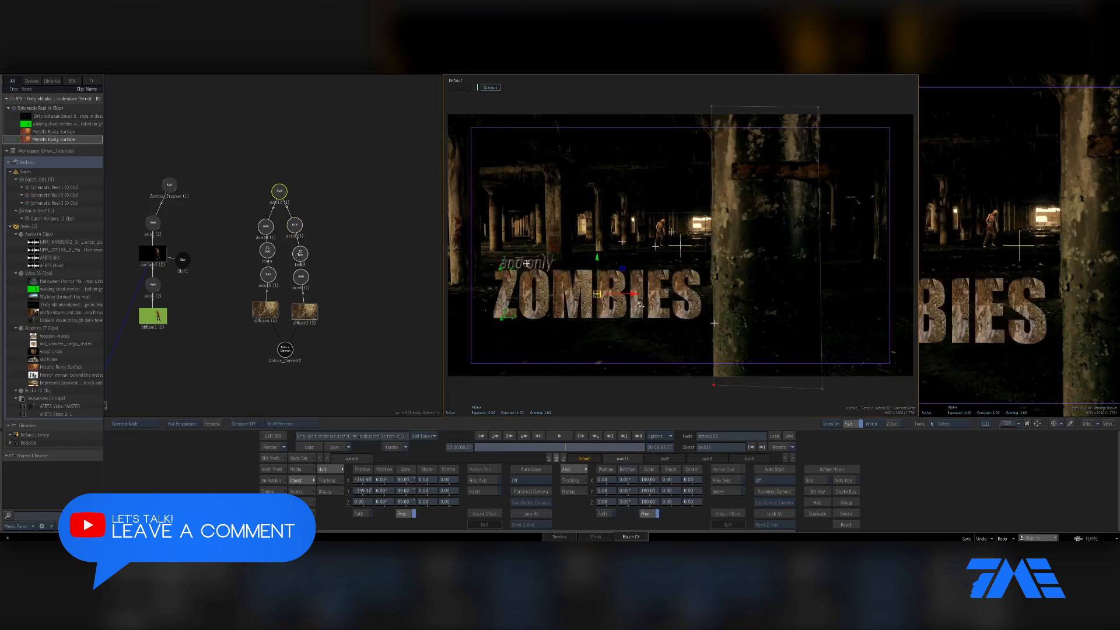
- Nudge the title slightly left at an earlier frame where it overlaps the foreground pillar
drag(517, 449, 512, 449)
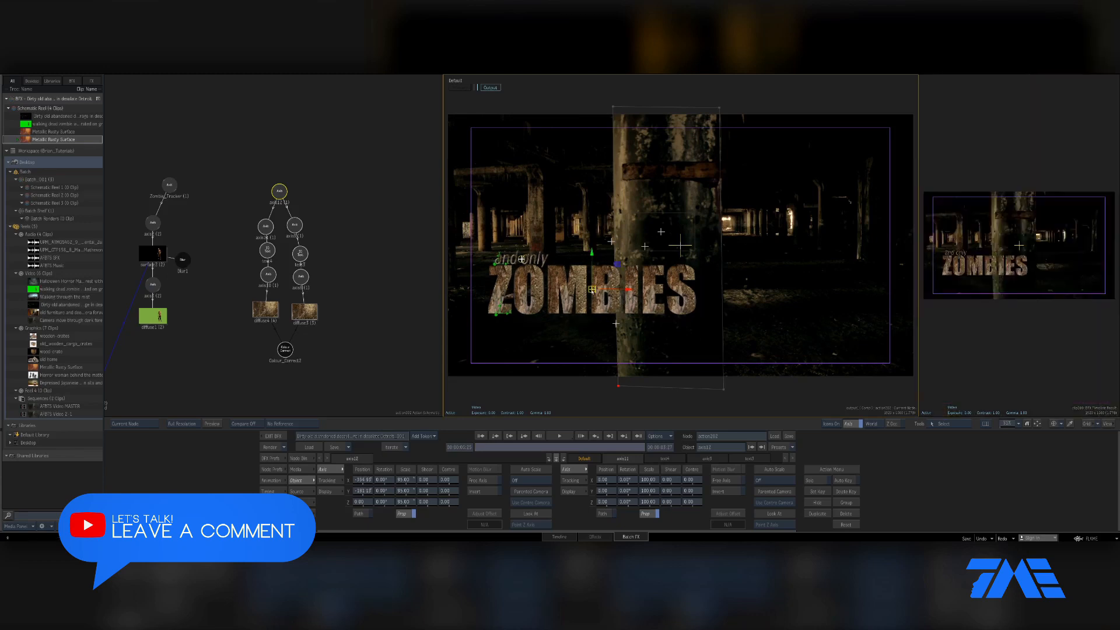
drag(592, 291, 590, 291)
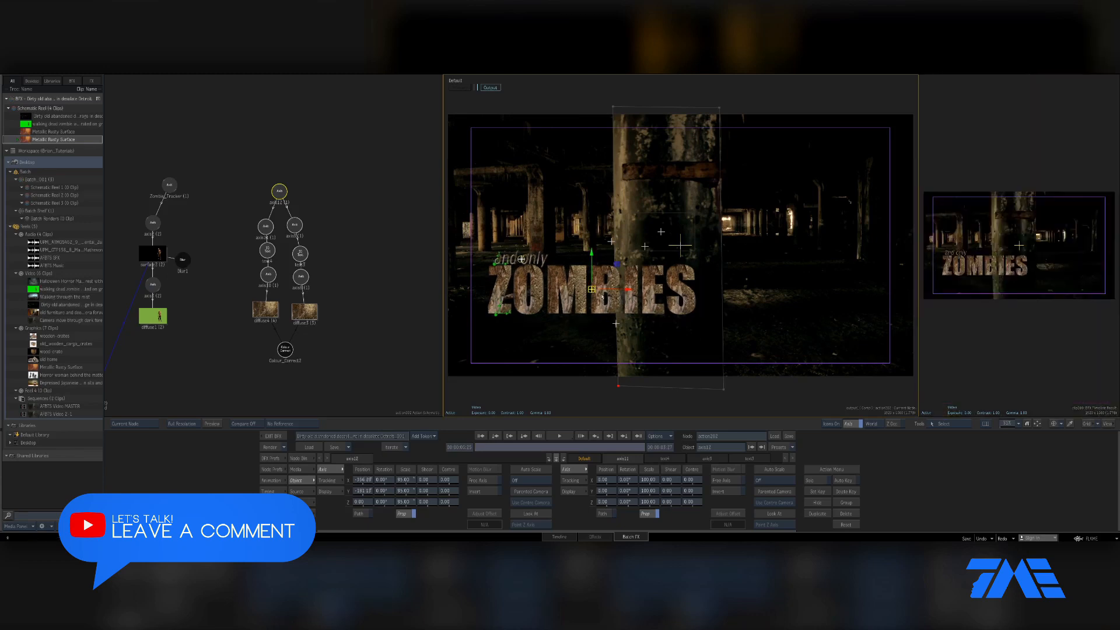
drag(475, 449, 477, 449)
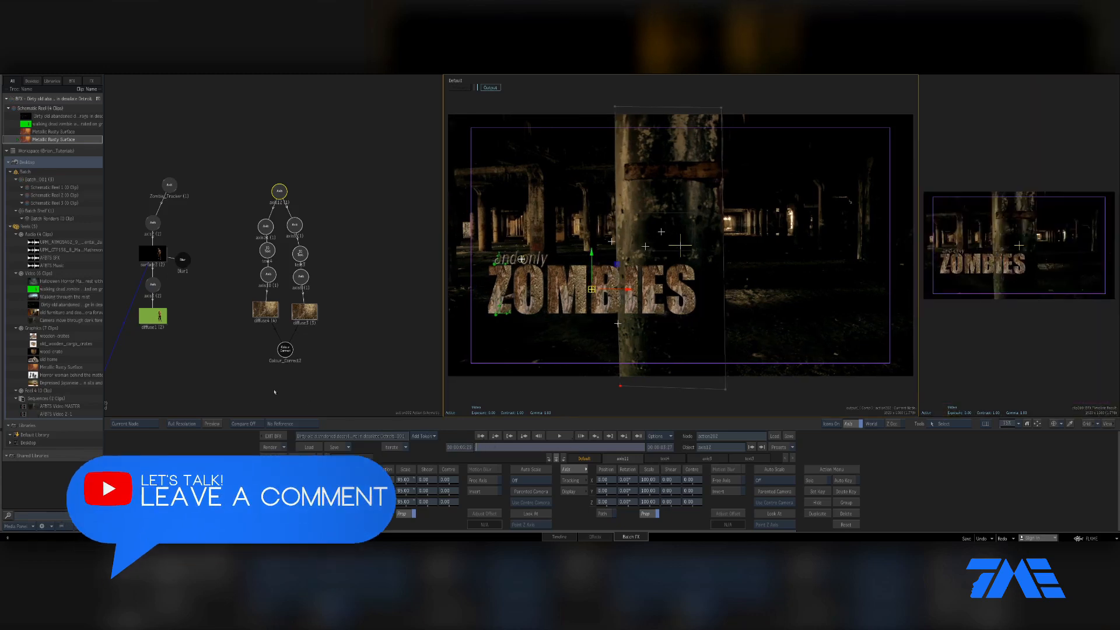
- Link the pillar's GMask to both 3D text nodes with GMask Link so the pillar hides the title
drag(232, 351, 324, 276)
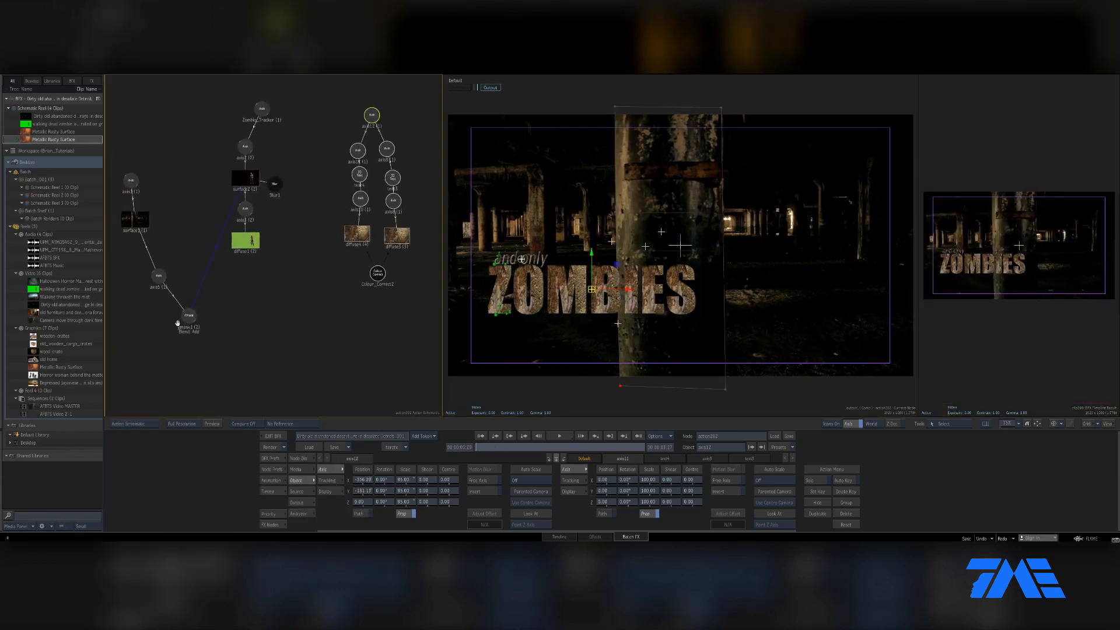
click(189, 318)
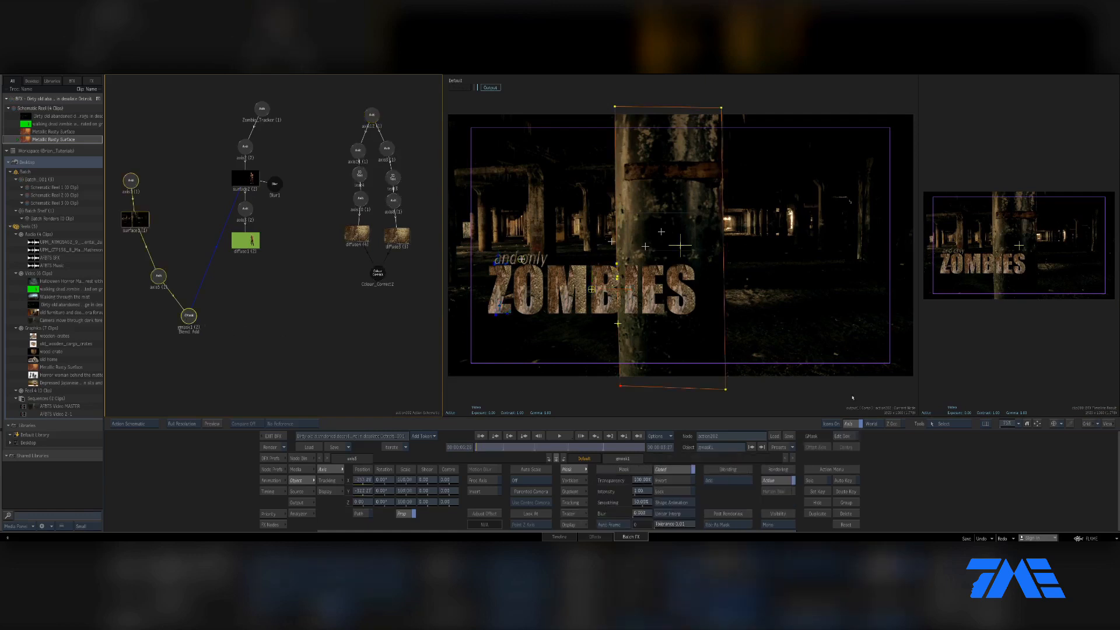
click(946, 425)
click(957, 149)
drag(360, 178, 359, 177)
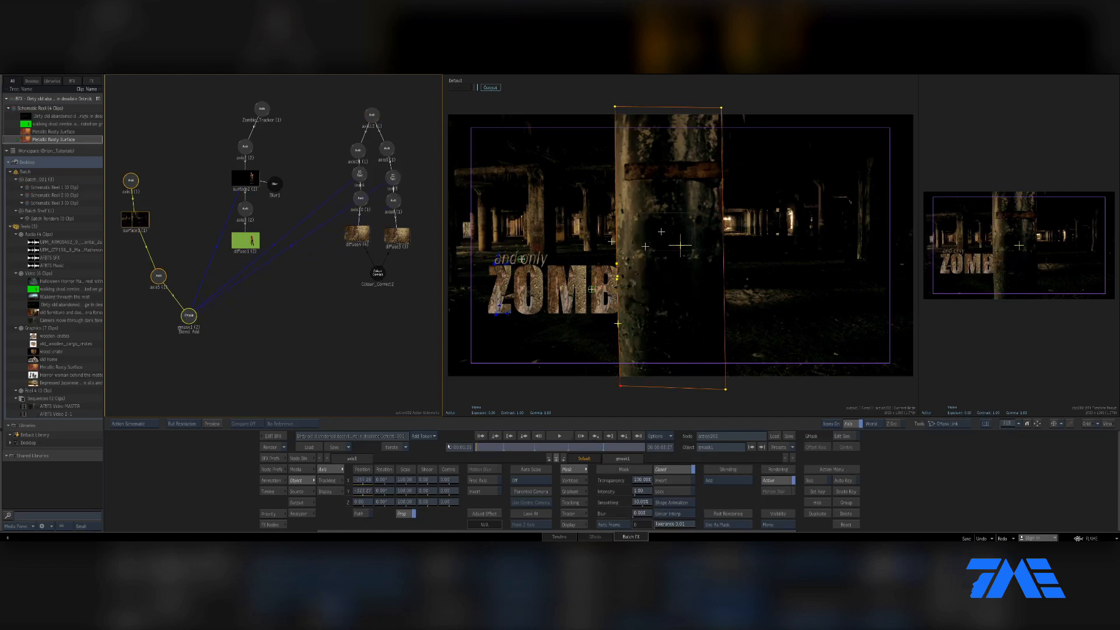
mouse_move(450, 449)
mouse_down()
mouse_move(479, 450)
mouse_move(450, 452)
mouse_up()
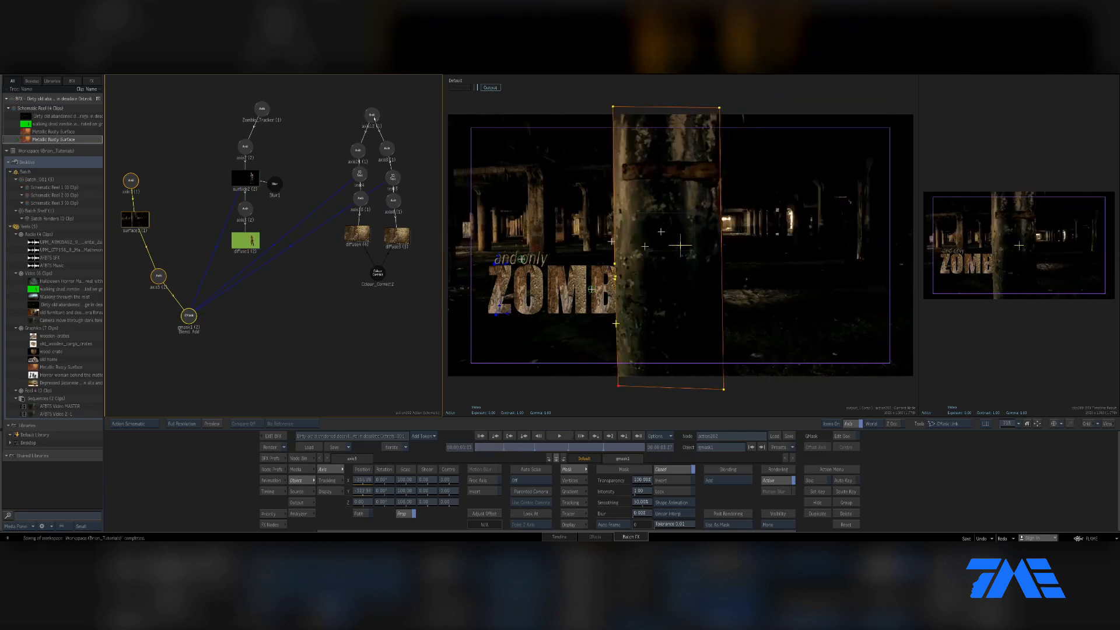
- Return to the Select tool and move the title's node group down in the schematic to make room above it
click(572, 329)
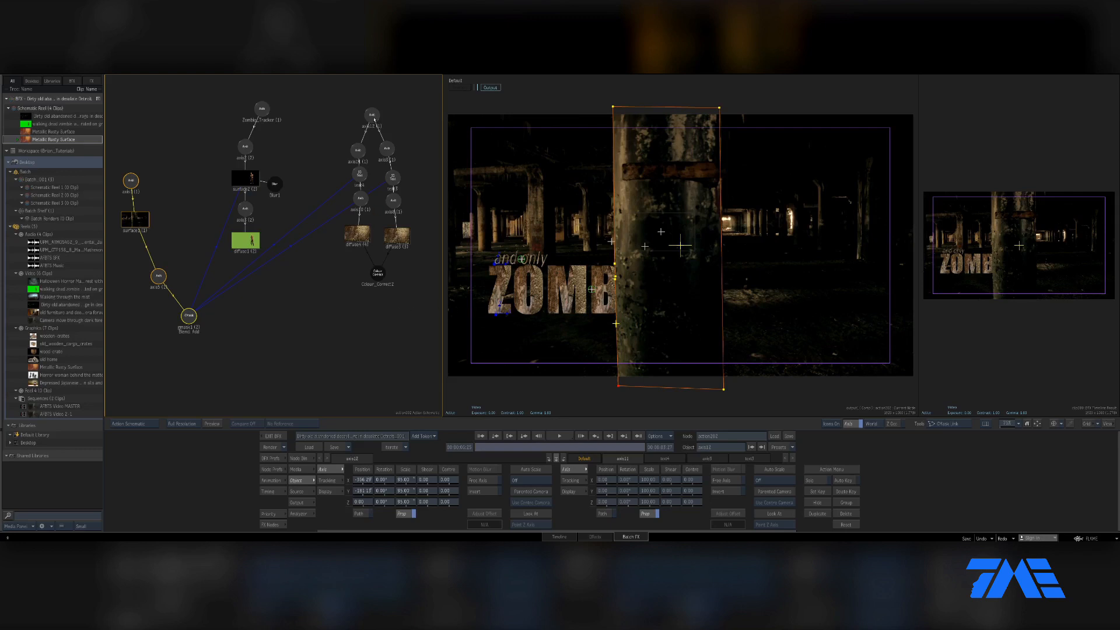
click(373, 117)
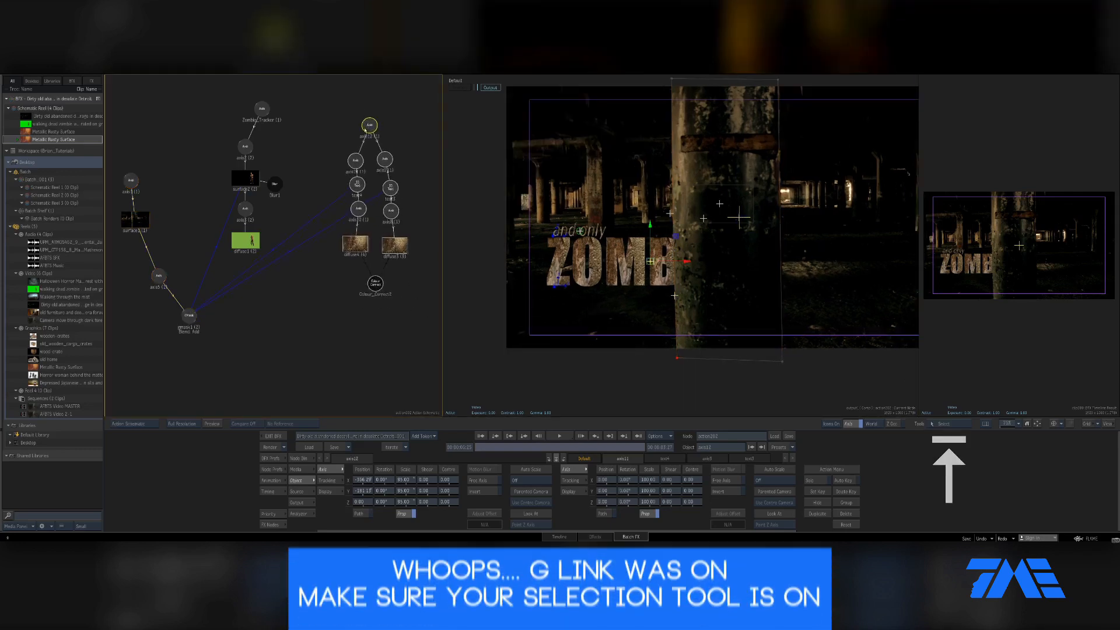
drag(375, 124, 374, 141)
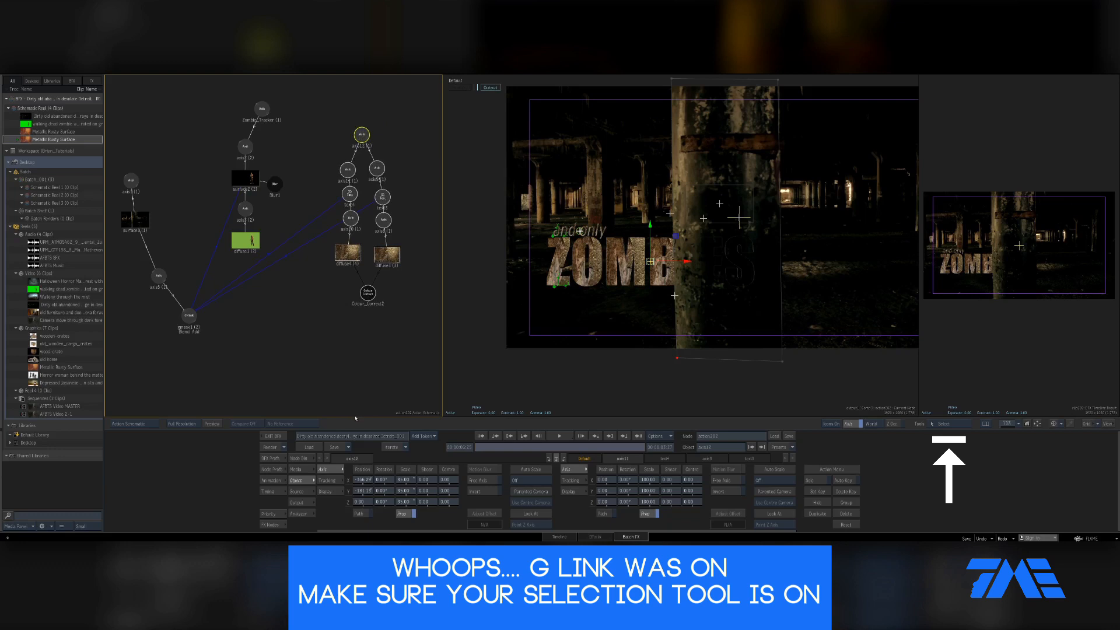
- Add a parent axis above the title's top axis in the schematic and rename it Text_Track
click(301, 459)
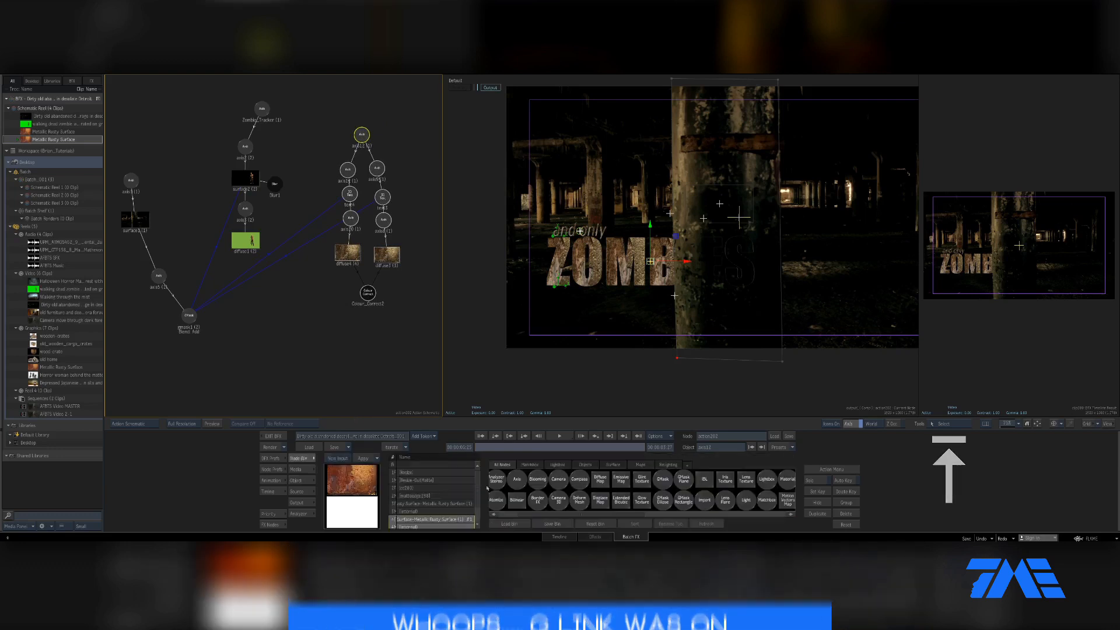
drag(517, 480, 379, 107)
mouse_move(708, 539)
click(716, 447)
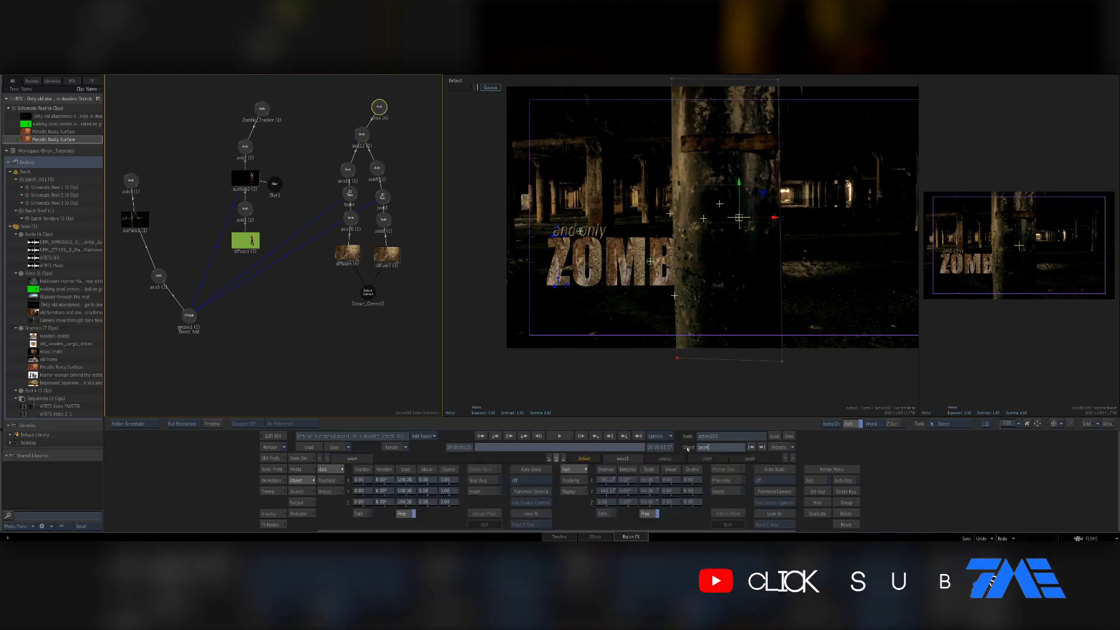
text(T)
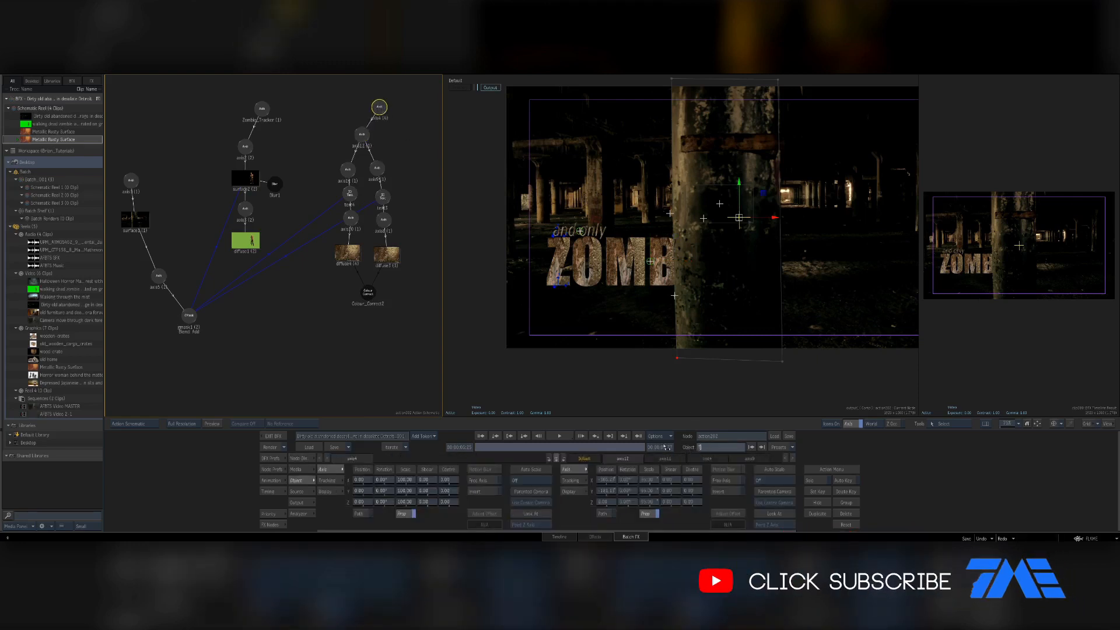
text(ext Thick)
key(Return)
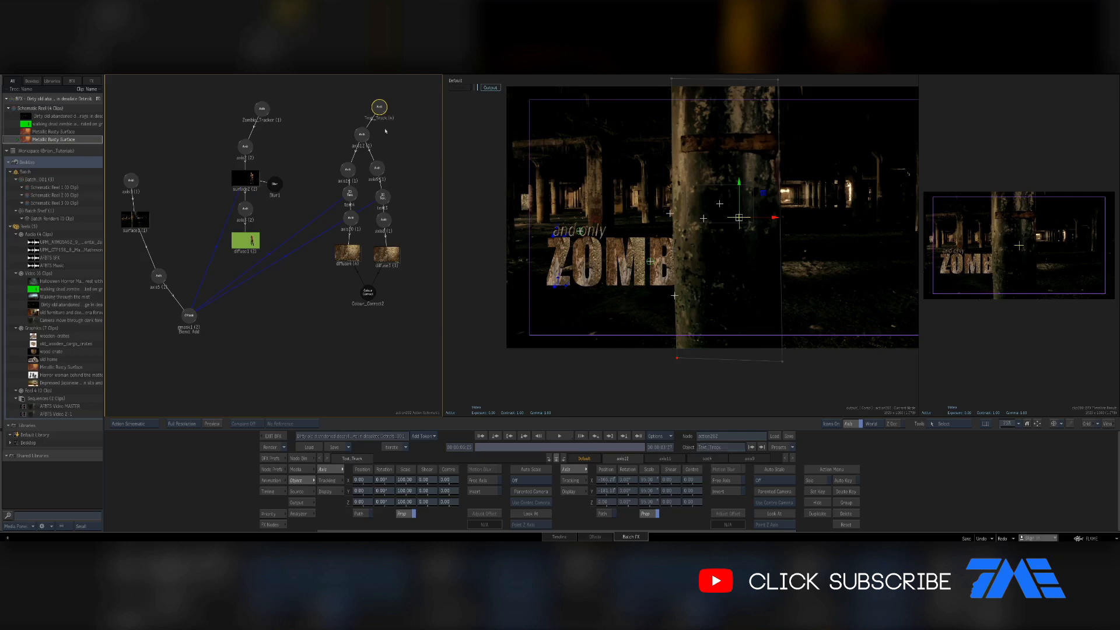
- Set the Text_Track axis's tracking to use media 1, the warehouse background layer
click(330, 480)
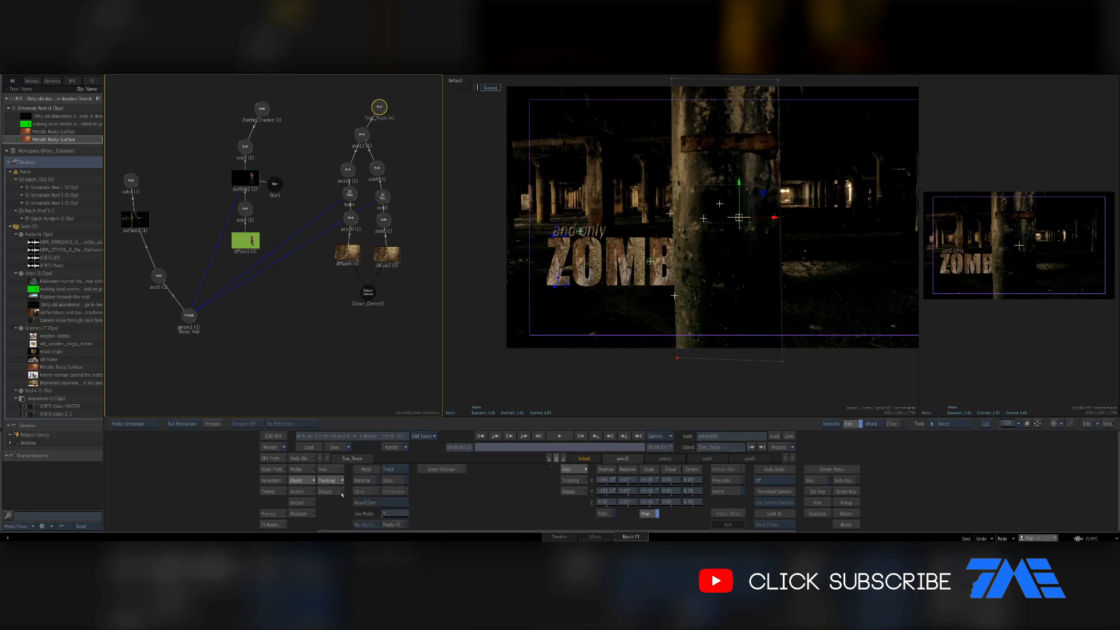
click(392, 515)
text(1)
key(Return)
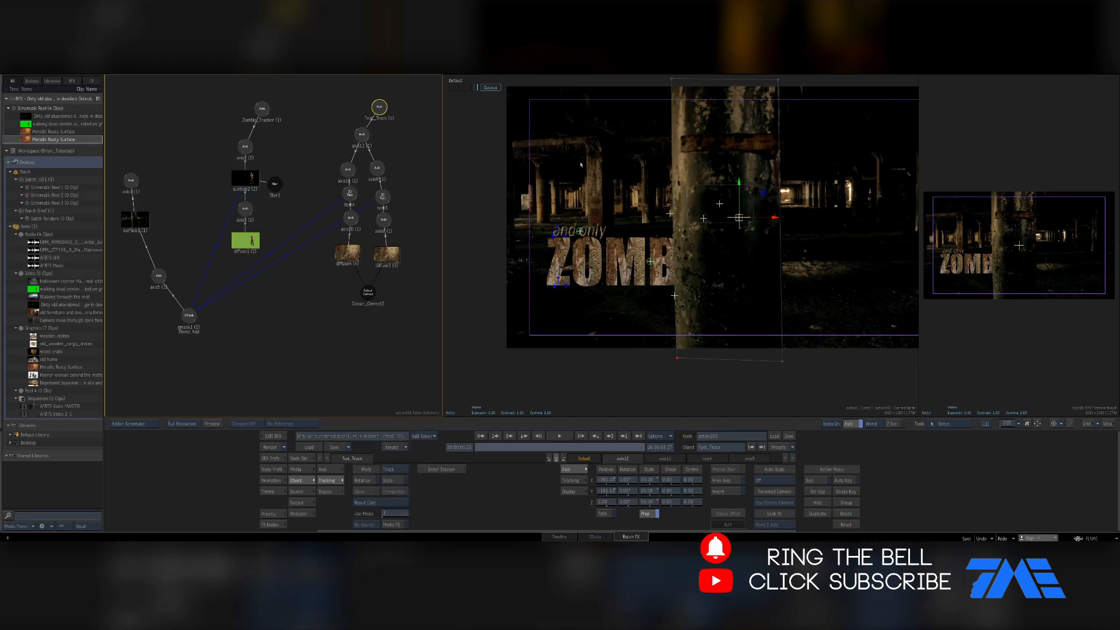
click(147, 232)
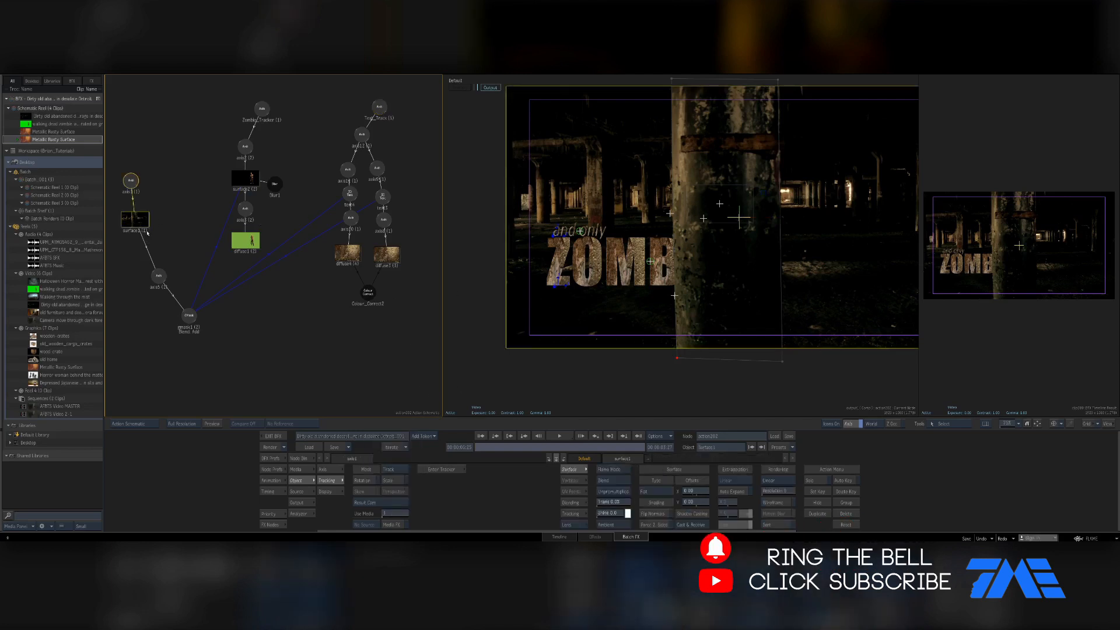
click(379, 108)
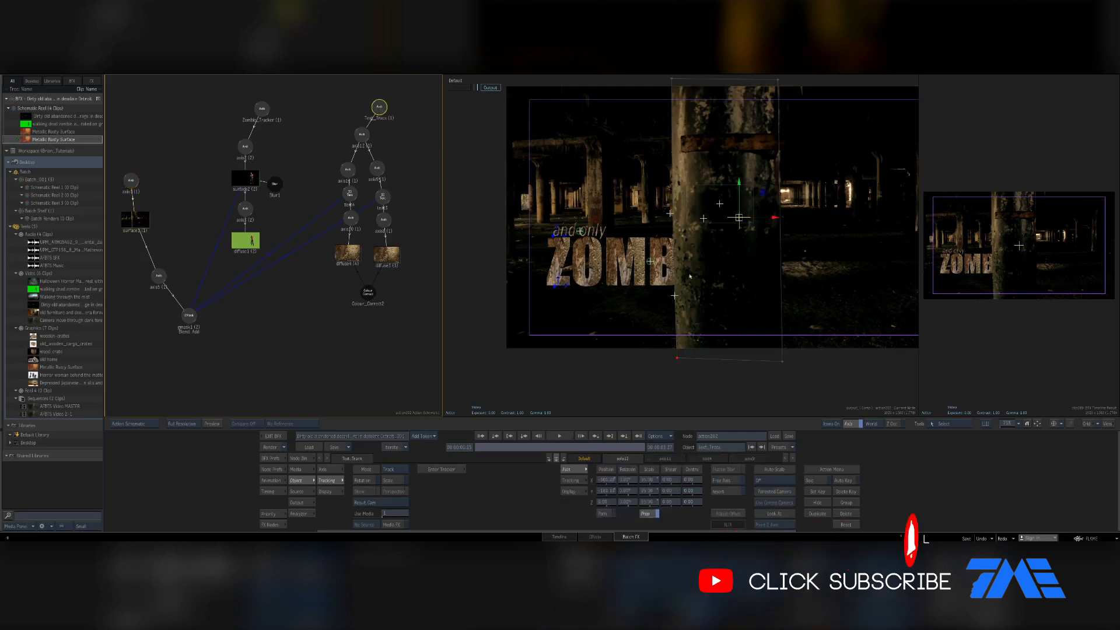
- Open the Stabilizer for the Text_Track axis, place Tracker 1 on the ground detail left of the pillar and analyze the shot
click(441, 470)
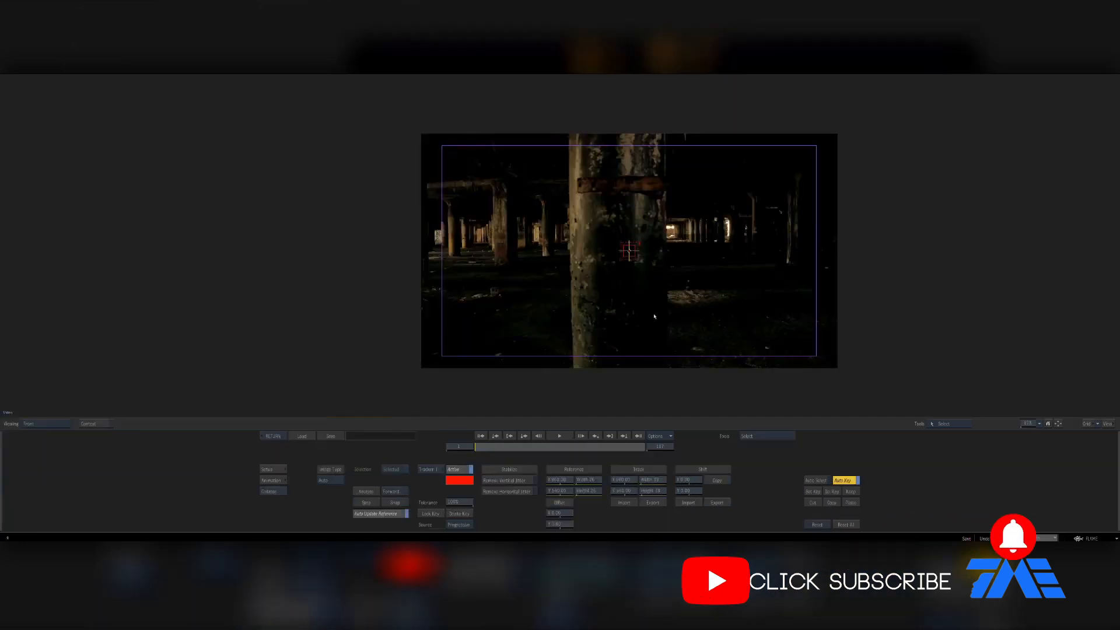
drag(628, 251, 497, 310)
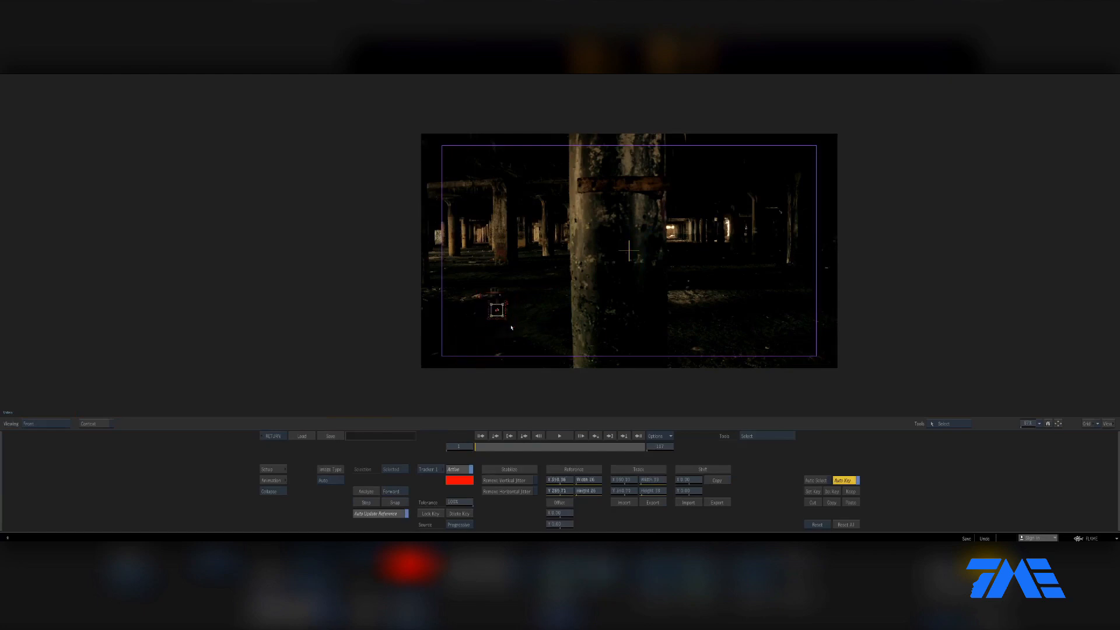
click(365, 492)
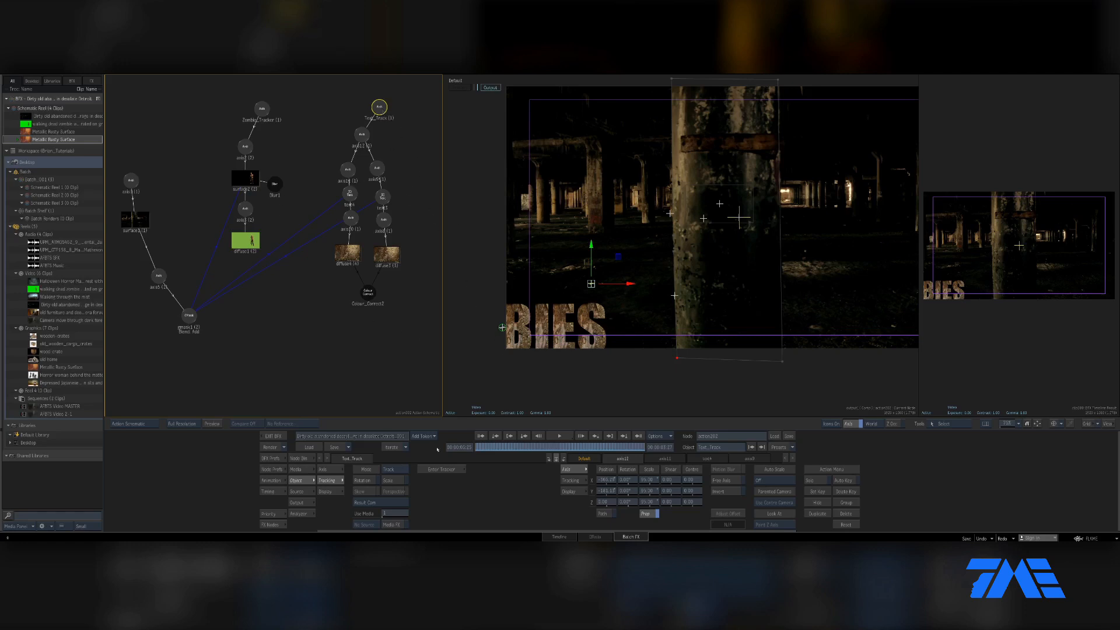
- Adjust the Text_Track axis's offset to return the title to its placement and scrub the shot to check the track
click(338, 471)
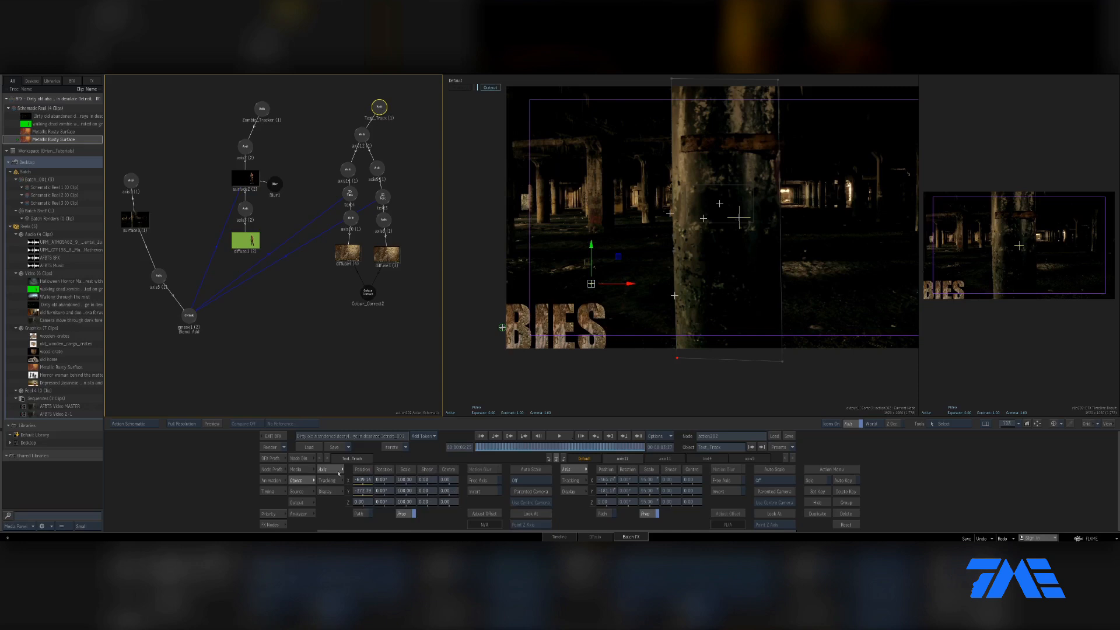
click(487, 514)
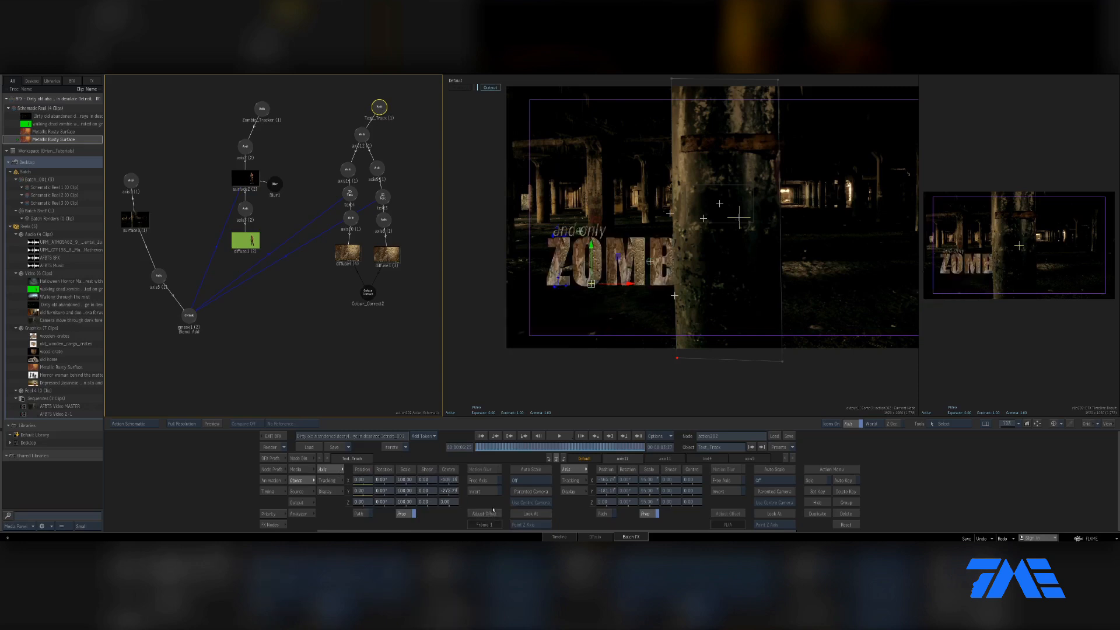
click(362, 137)
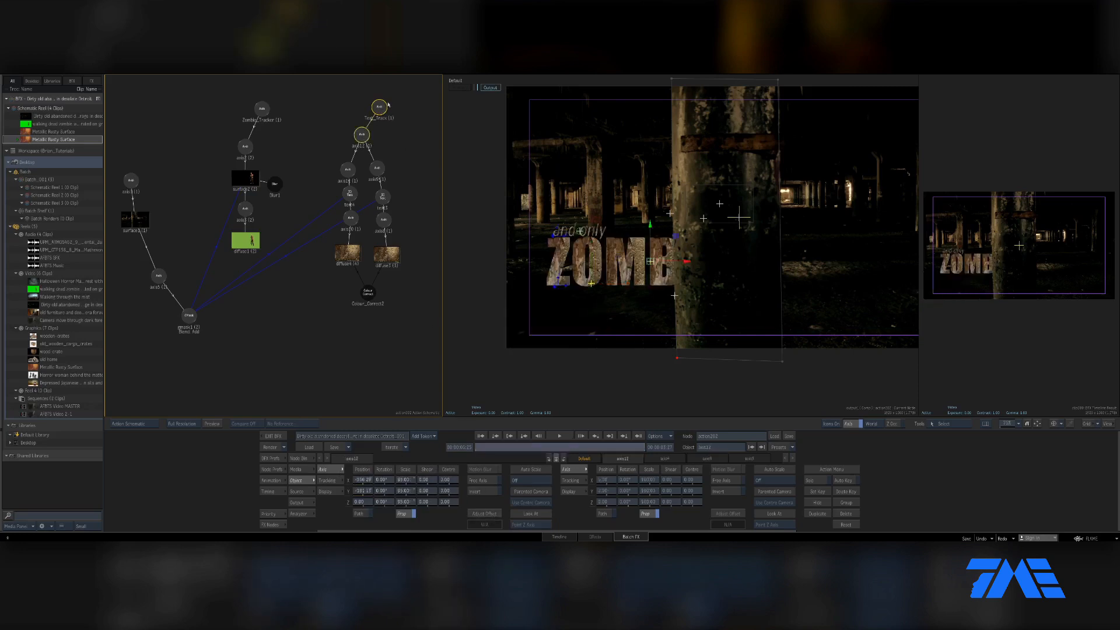
drag(473, 446, 588, 454)
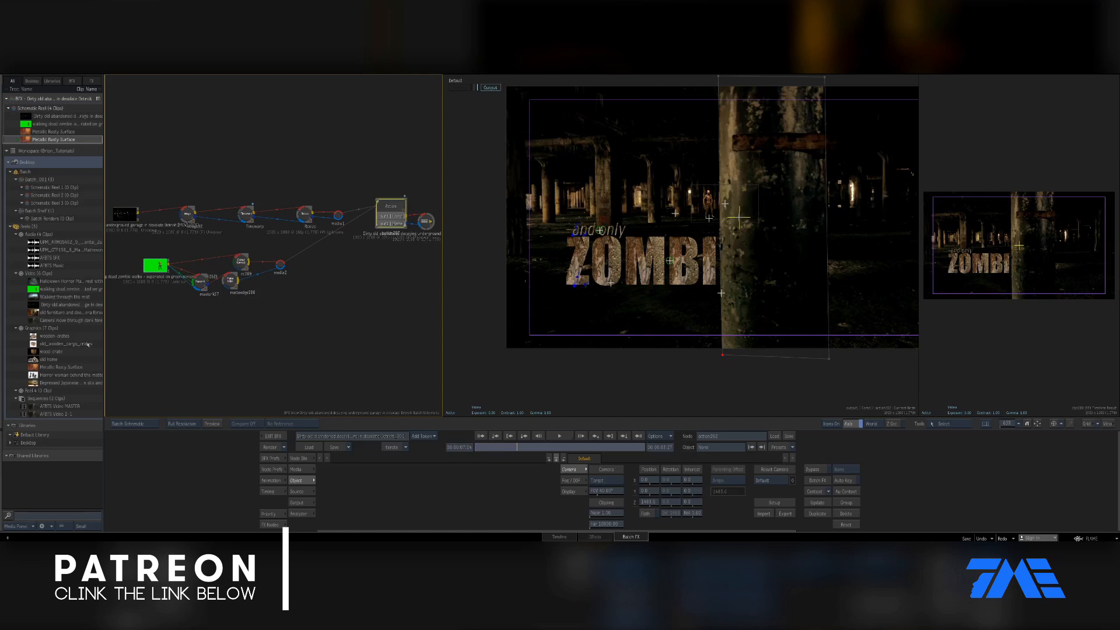
- Add the wooden crates and wood crate images to the batch schematic, connect both to Action as media layers and tidy the nodes
drag(35, 337, 201, 327)
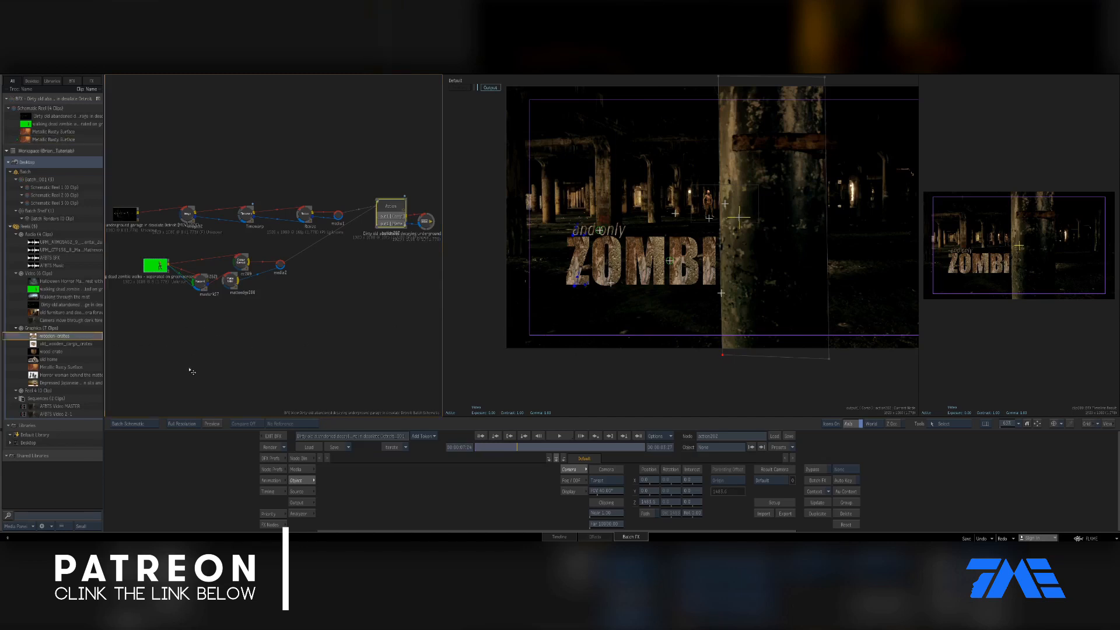
click(42, 361)
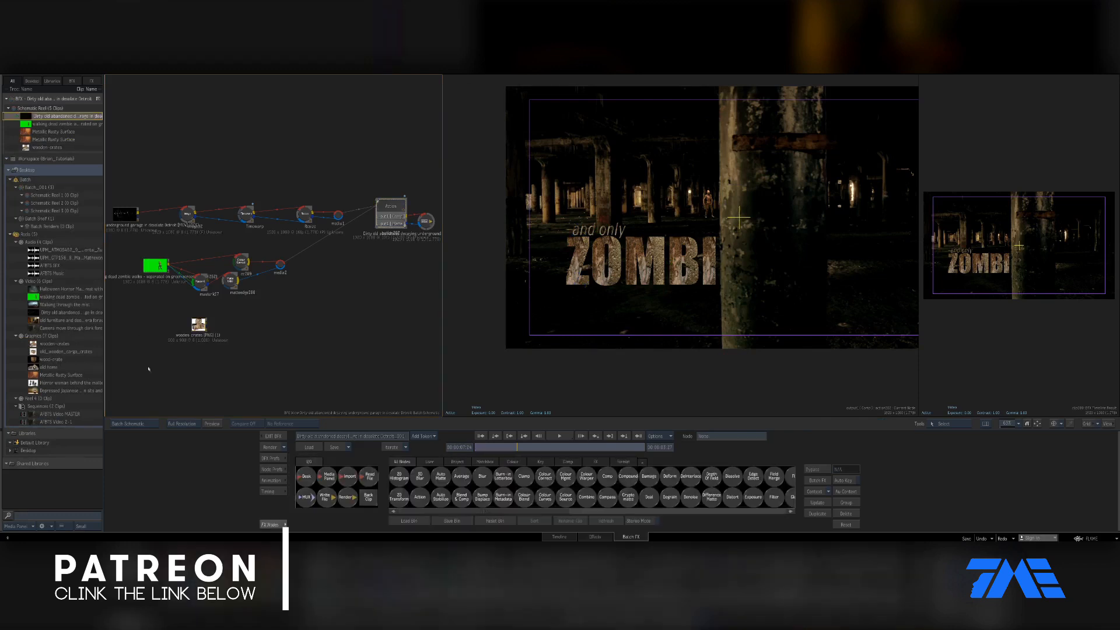
drag(149, 369, 201, 372)
drag(191, 374, 195, 358)
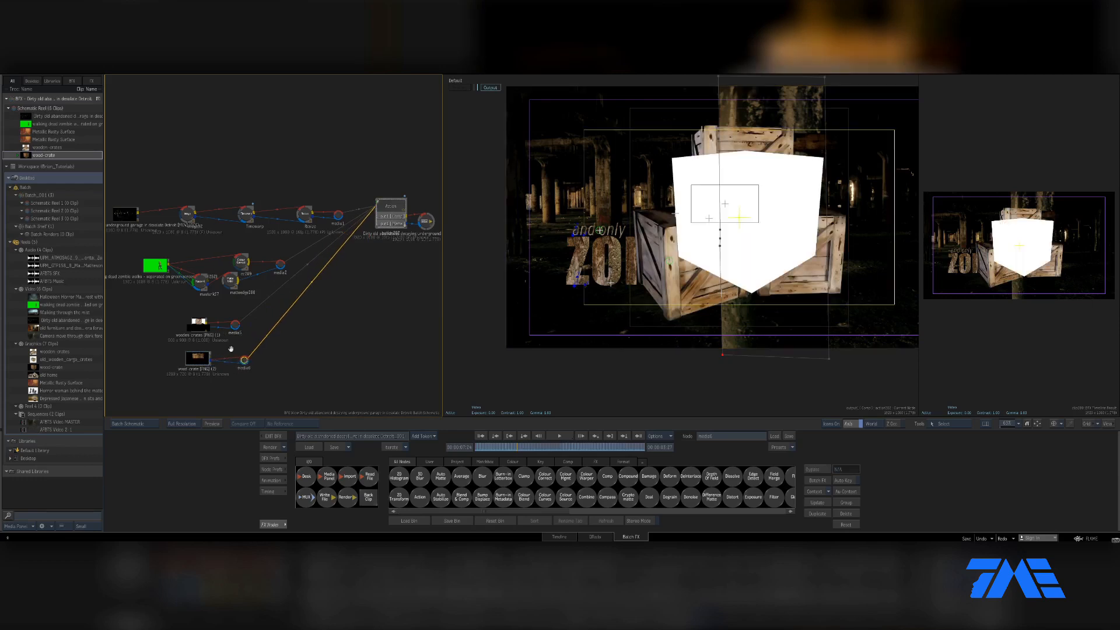
drag(230, 352, 257, 337)
drag(208, 304, 175, 302)
drag(207, 338, 172, 337)
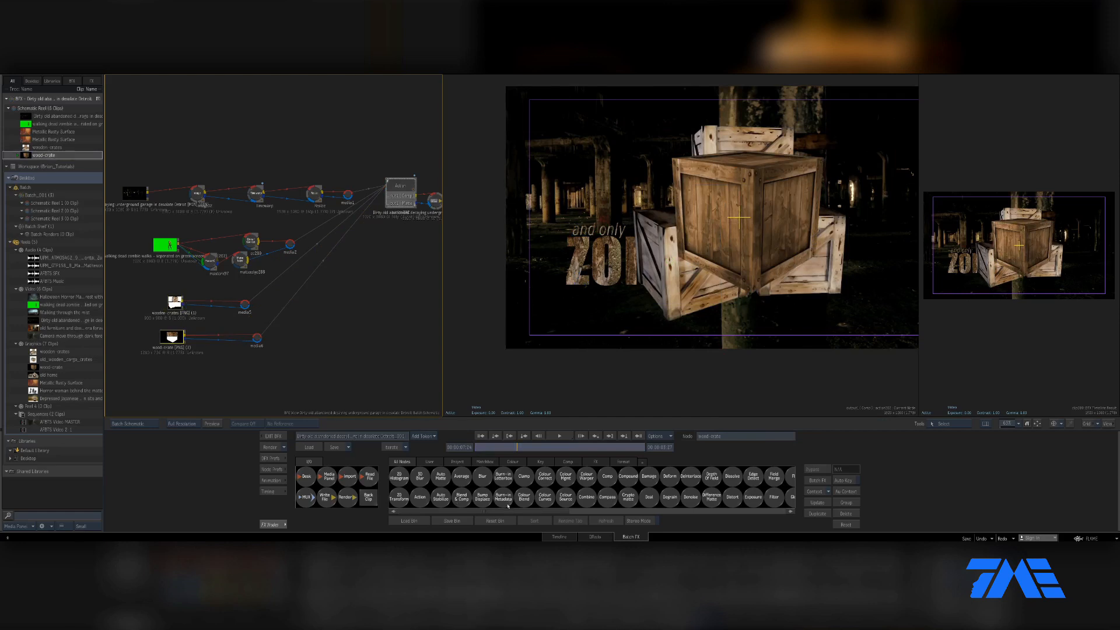
- Insert a Colour Correct node after the wooden crates image and disconnect the single wood crate image from its media node
key(c)
drag(544, 482, 215, 299)
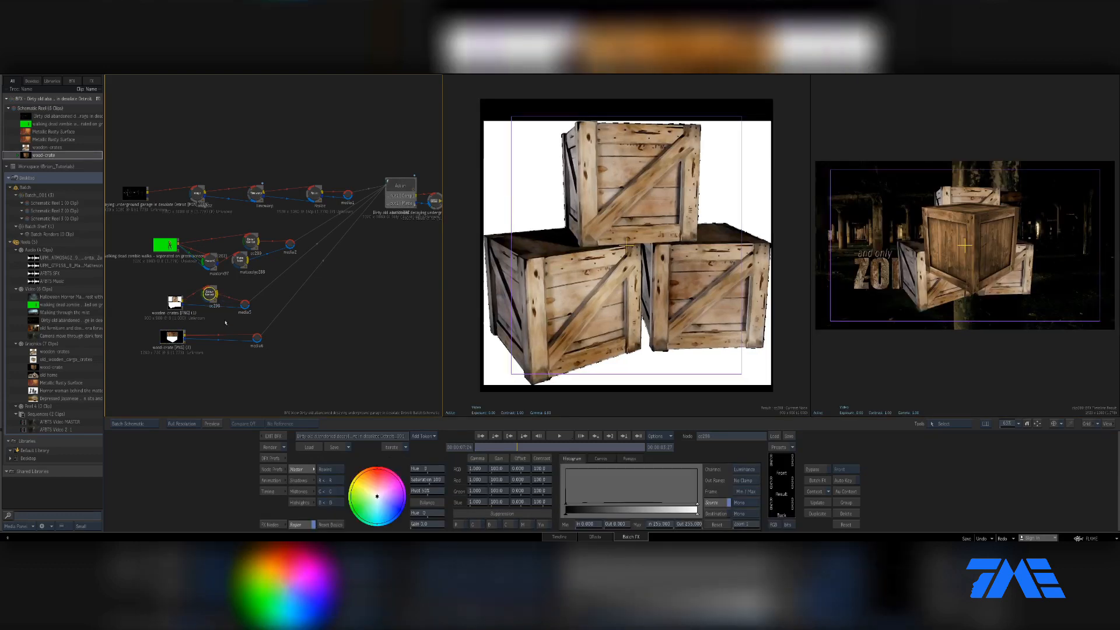
double_click(210, 293)
drag(206, 362, 226, 363)
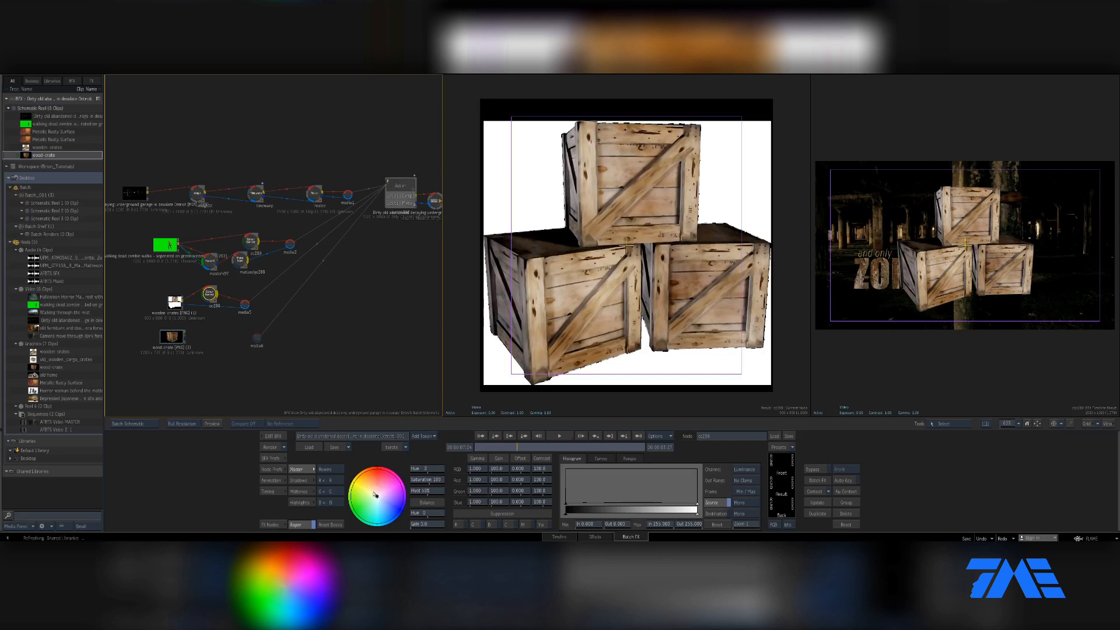
- Tint the wooden crates a warm yellow and lower their RGB gain to 50
drag(375, 494, 376, 495)
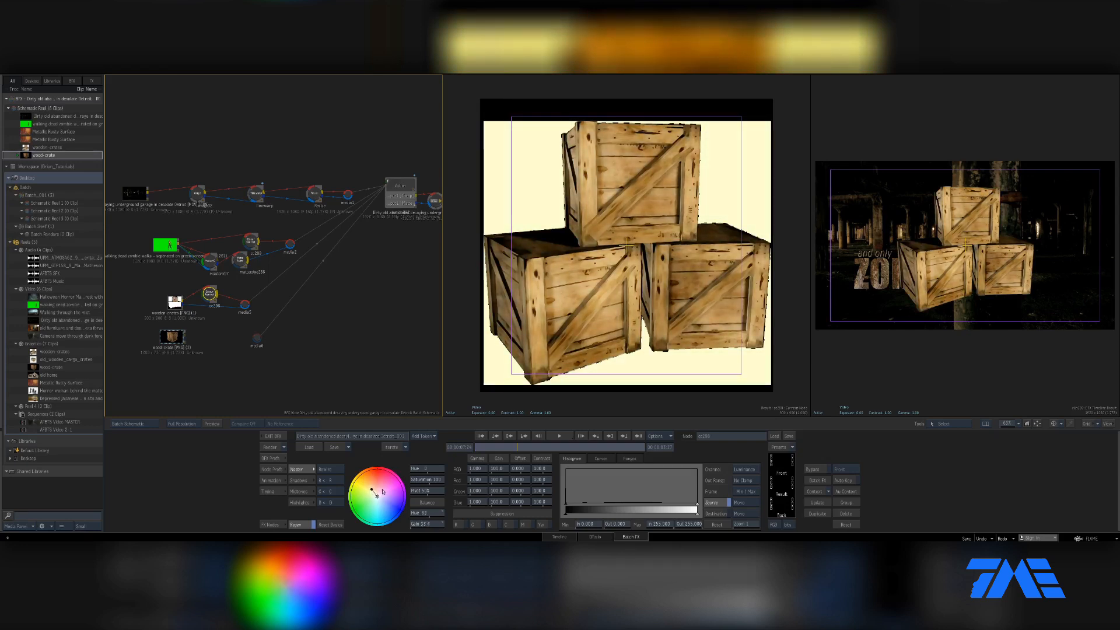
click(502, 470)
text(75)
key(Return)
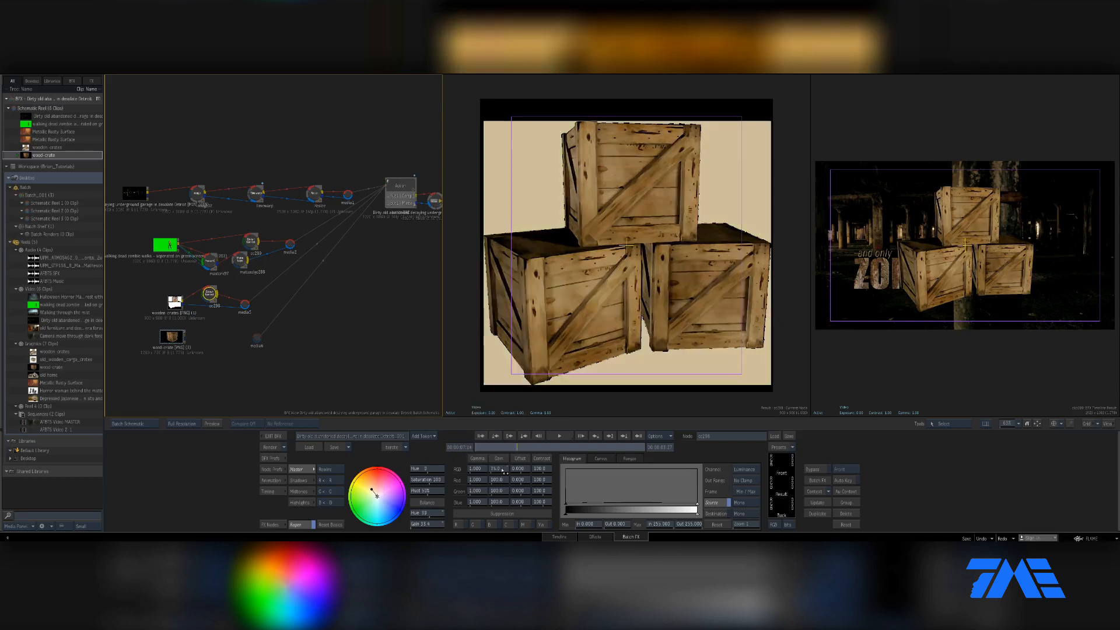
click(500, 469)
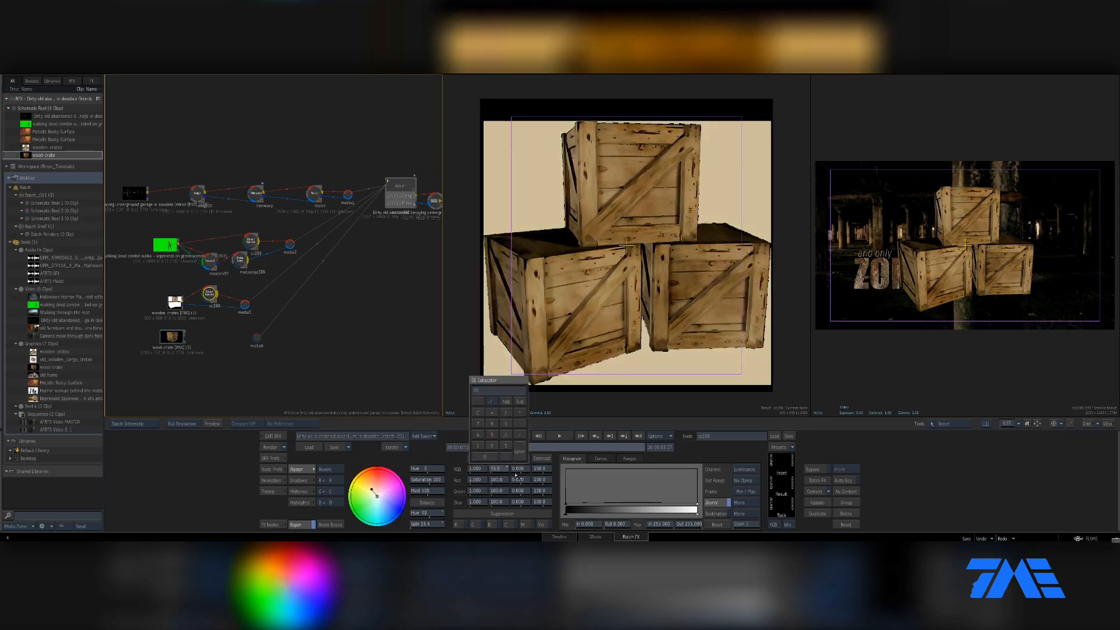
text(50)
key(Return)
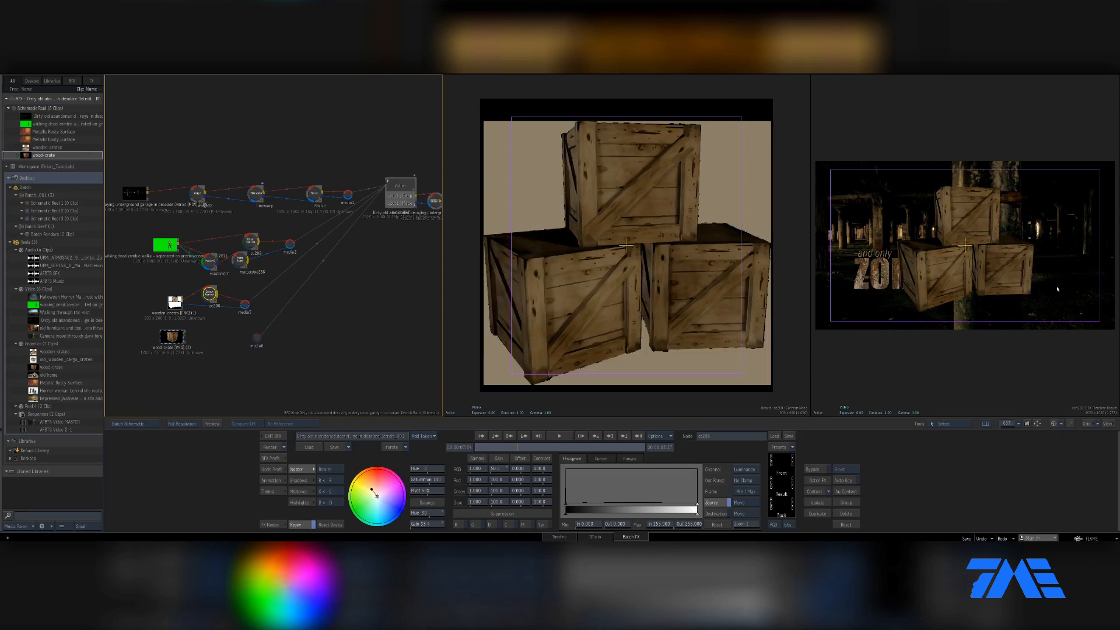
- Fine-tune the wooden crates' RGB gain to 52 and raise the histogram's input minimum slightly to deepen the shadows
click(500, 468)
text(35)
key(Return)
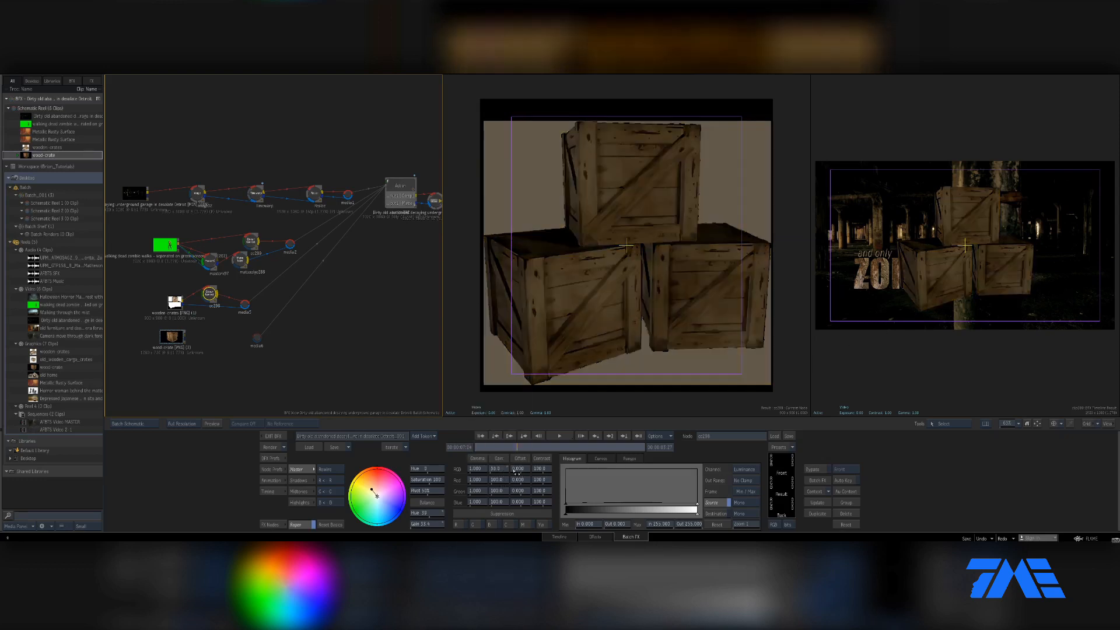
click(516, 480)
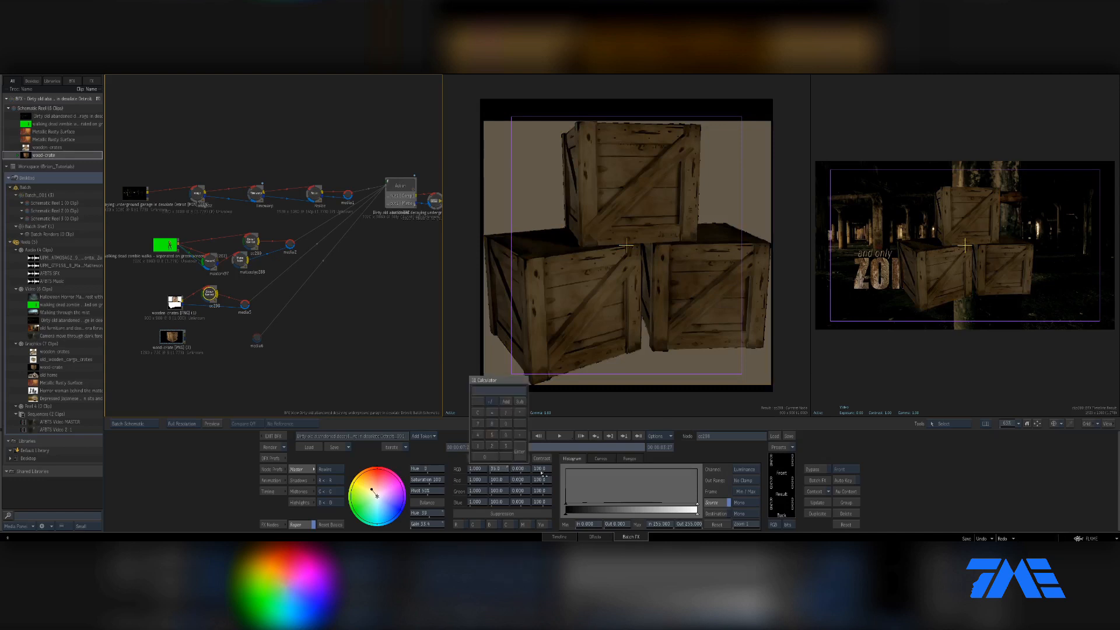
text(62)
key(Return)
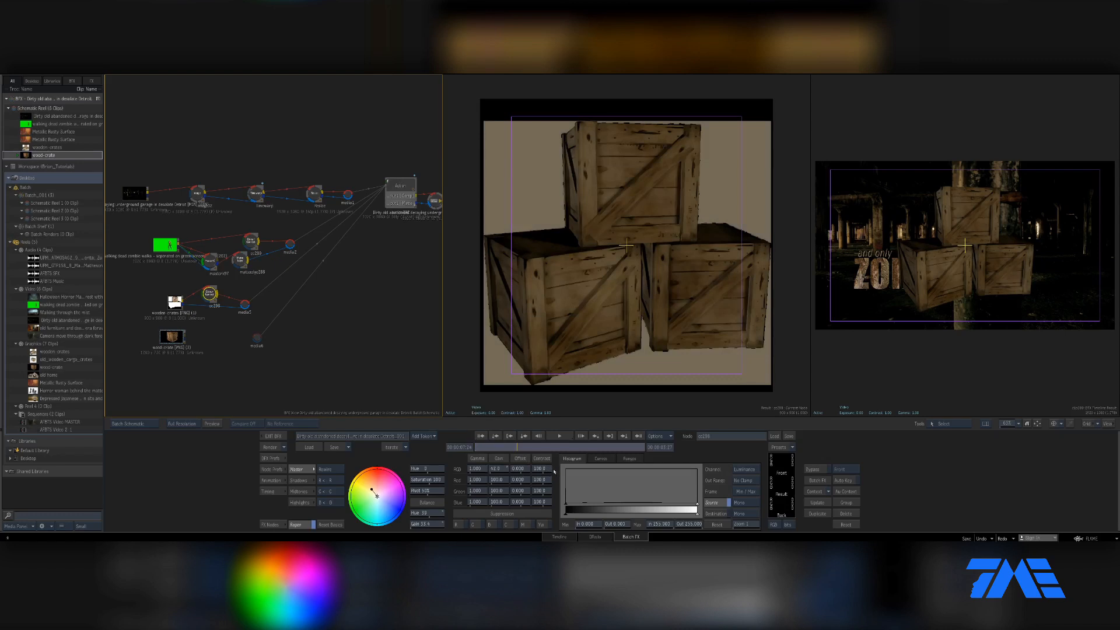
click(504, 470)
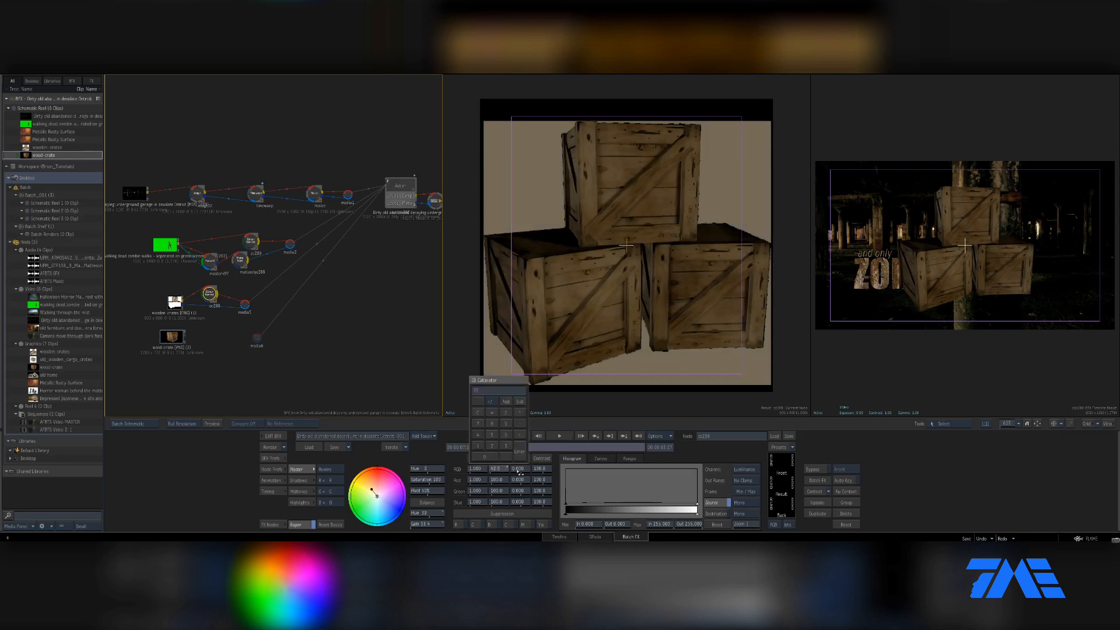
text(52)
key(Return)
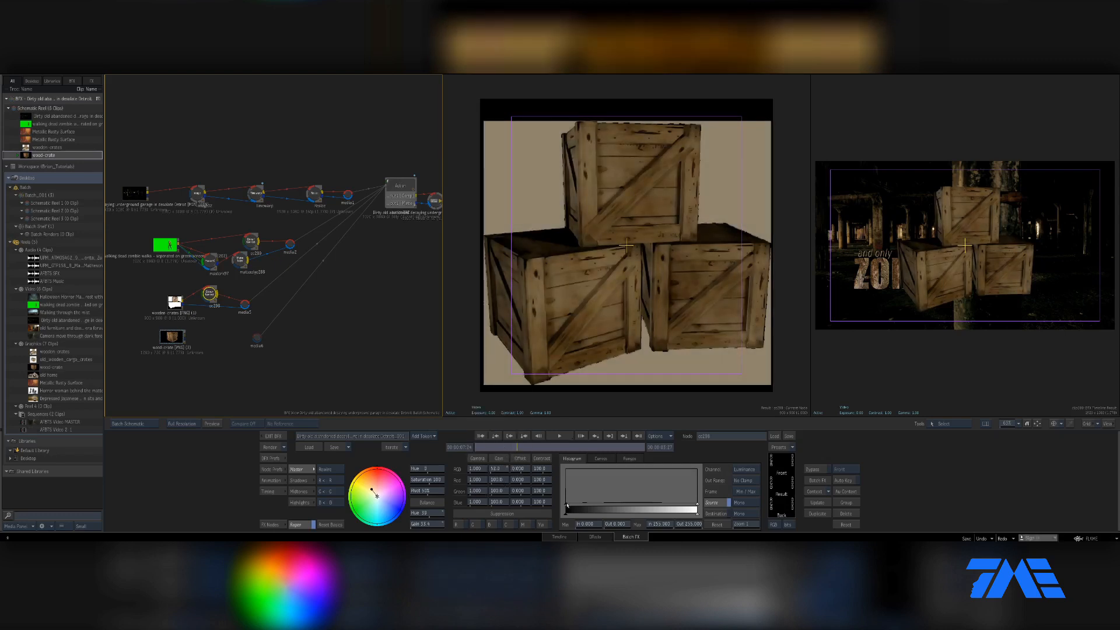
drag(565, 503, 578, 504)
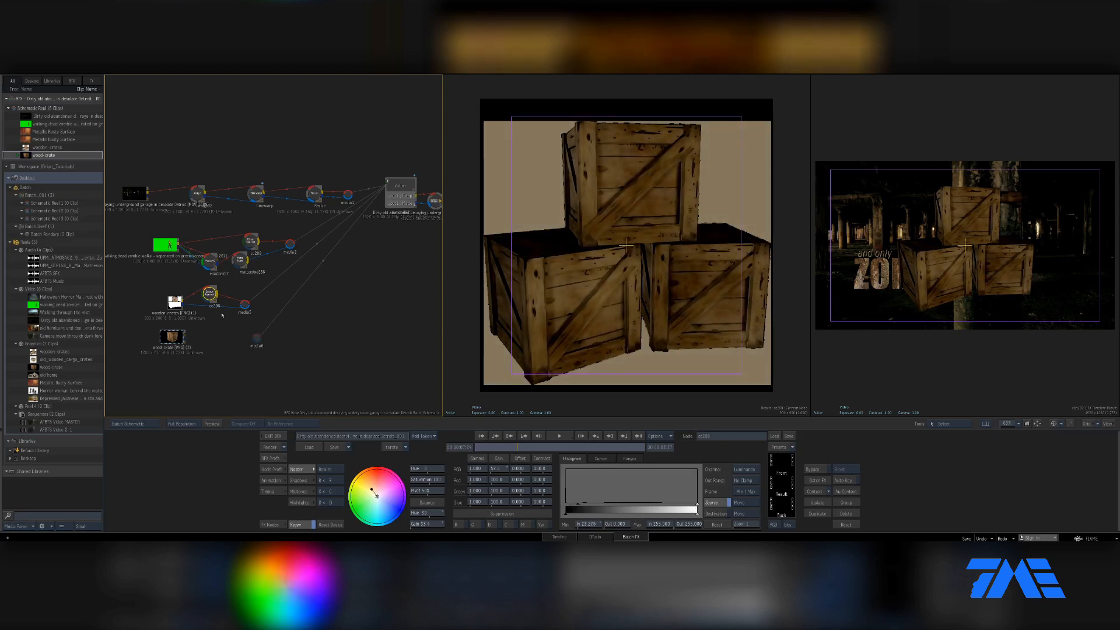
- Return to the Action schematic and move the wooden crates' axis and surface to free space below the disconnected crate's nodes
click(398, 206)
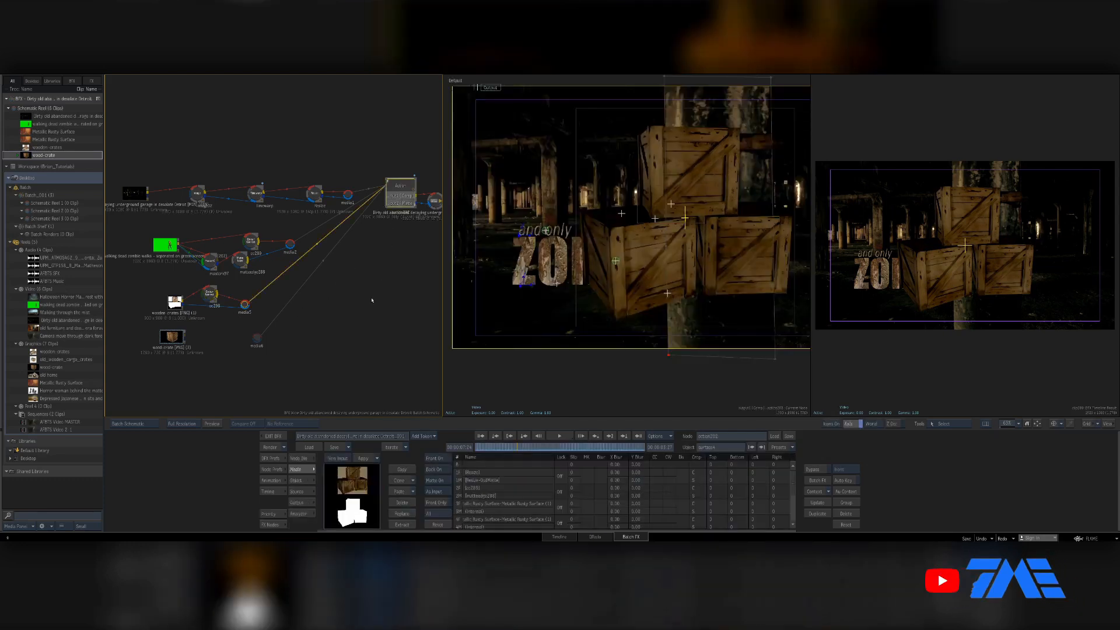
key(Escape)
drag(338, 320, 216, 361)
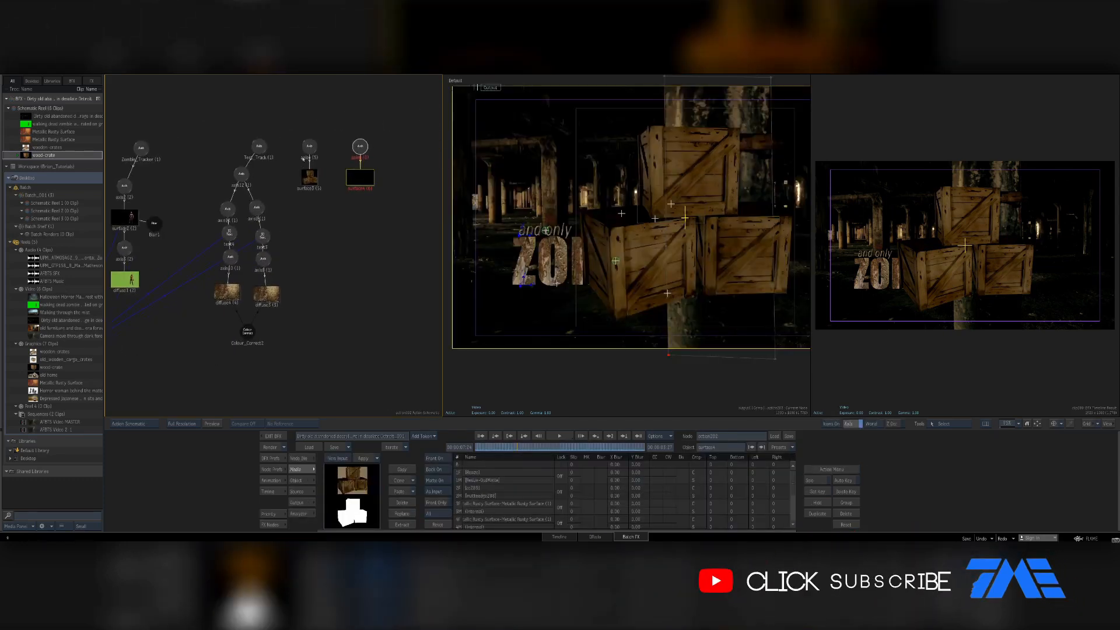
drag(310, 147, 366, 247)
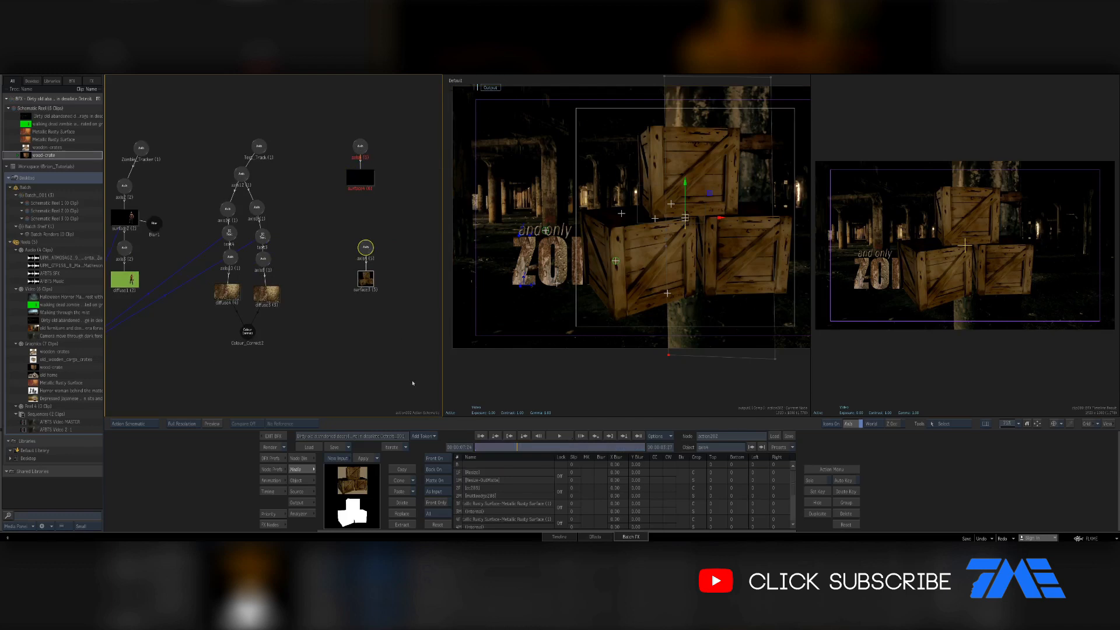
- Scale the stacked wooden crates to 20 and move them just left of the ZOMBIES title near the frame's edge
click(300, 480)
click(407, 480)
text(20)
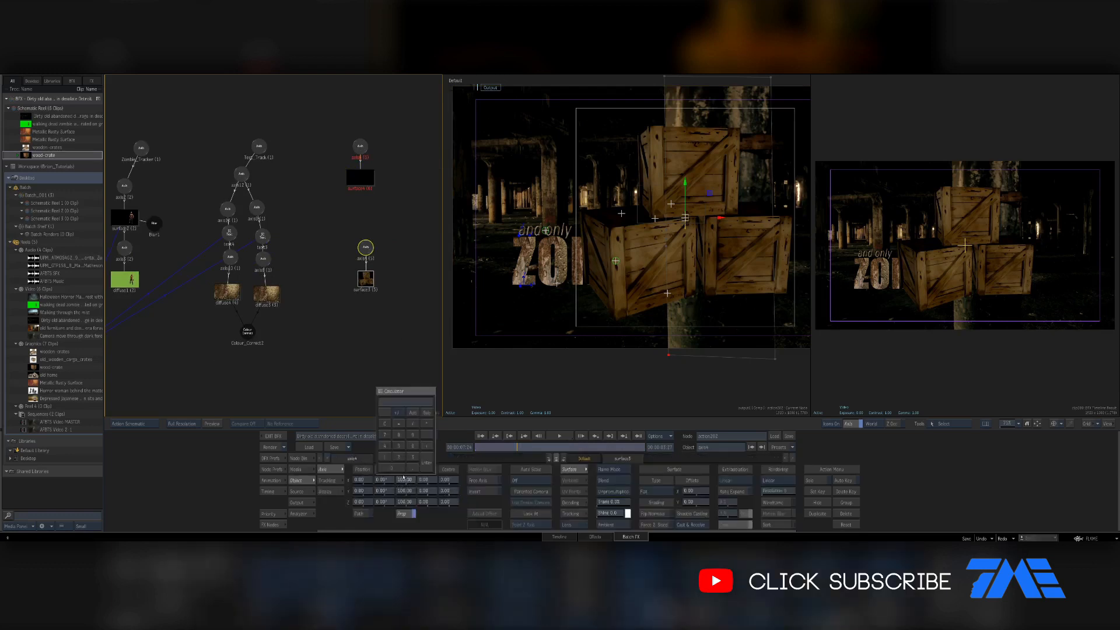
key(Return)
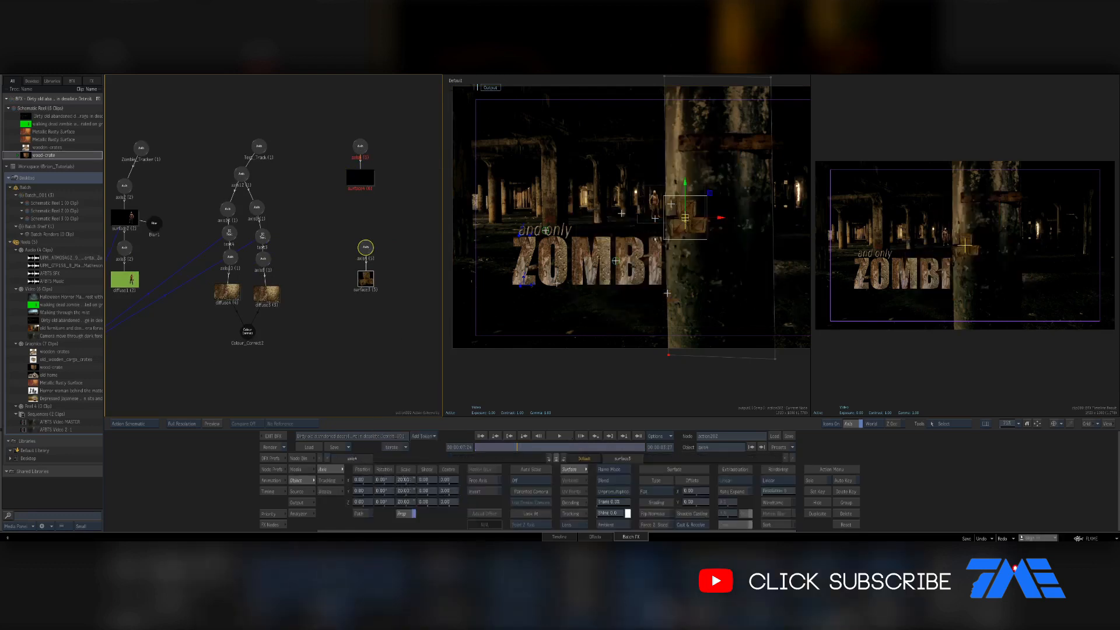
drag(685, 218, 483, 280)
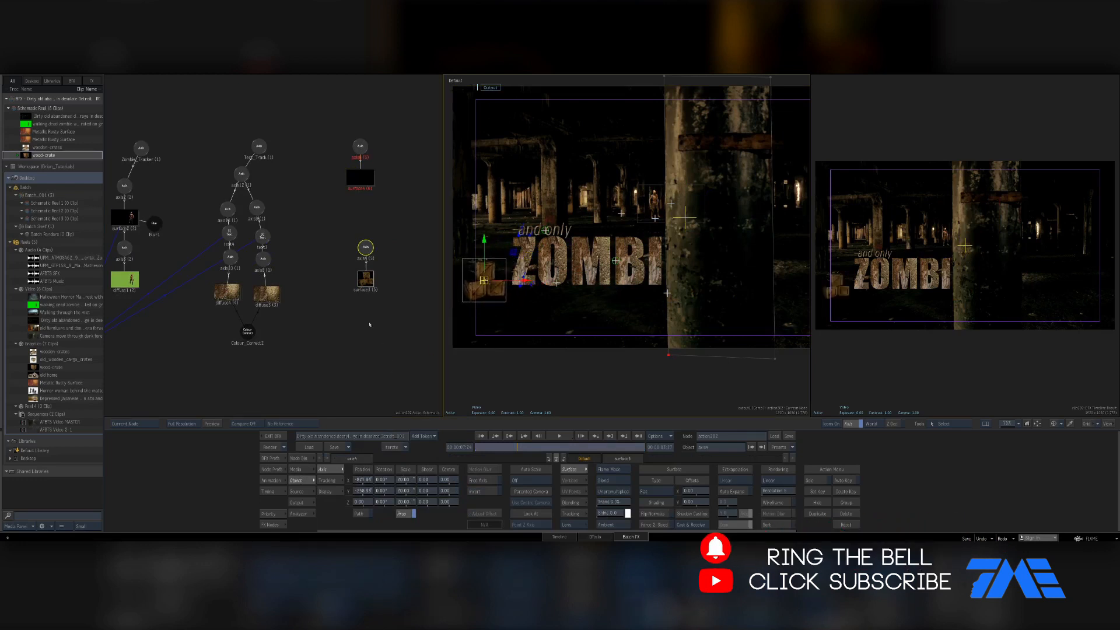
key(Escape)
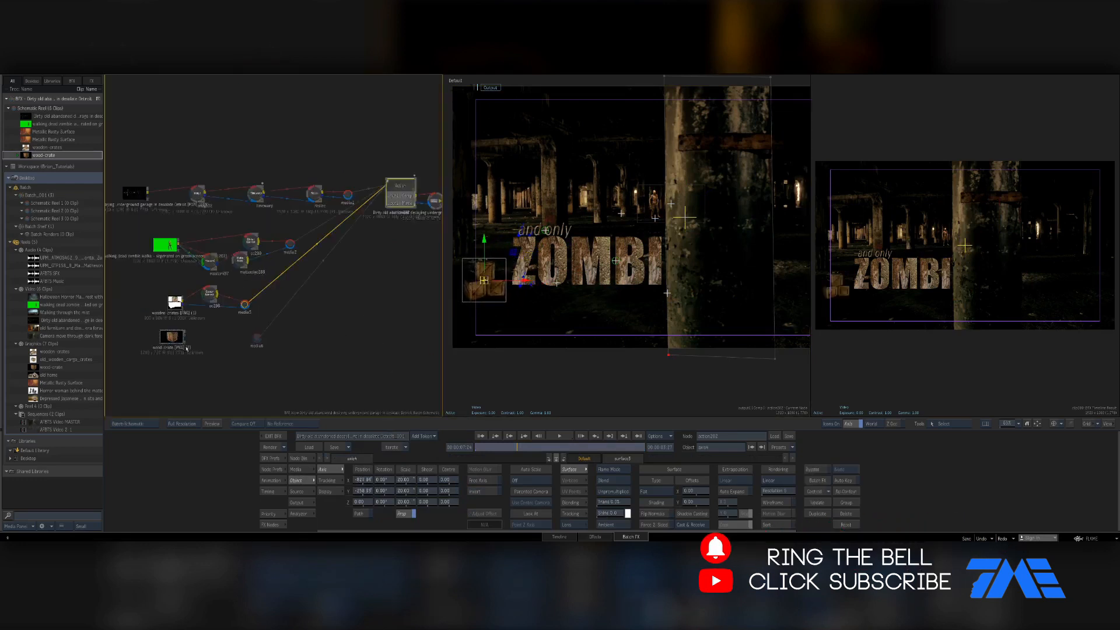
- Insert a Colour Correct node between the single wood crate image and its media node, and view its result
click(187, 348)
mouse_move(562, 540)
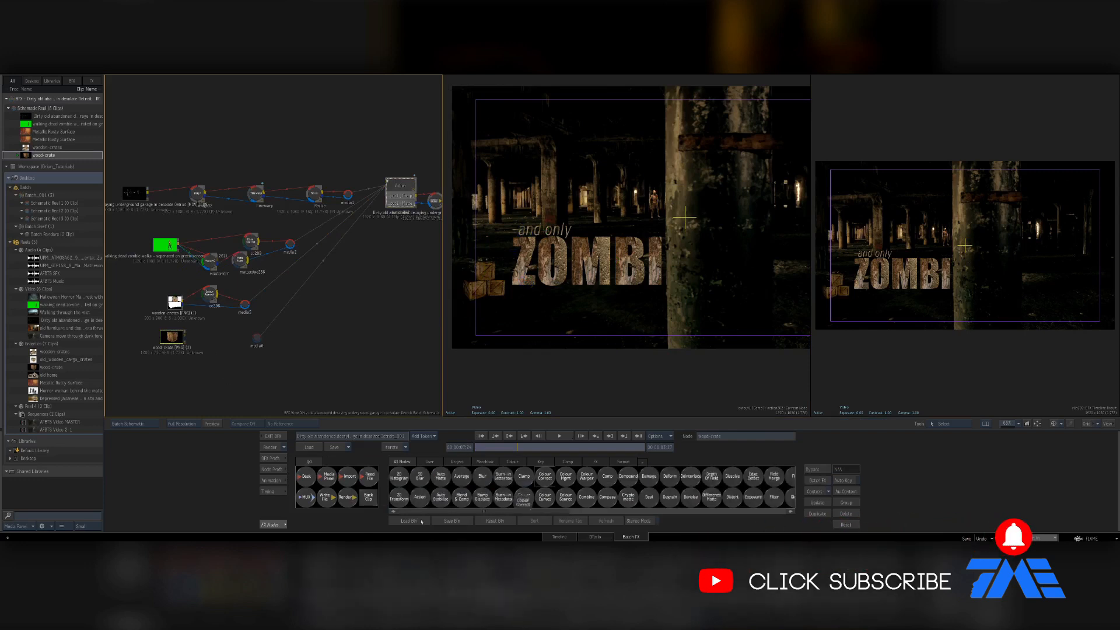
click(216, 343)
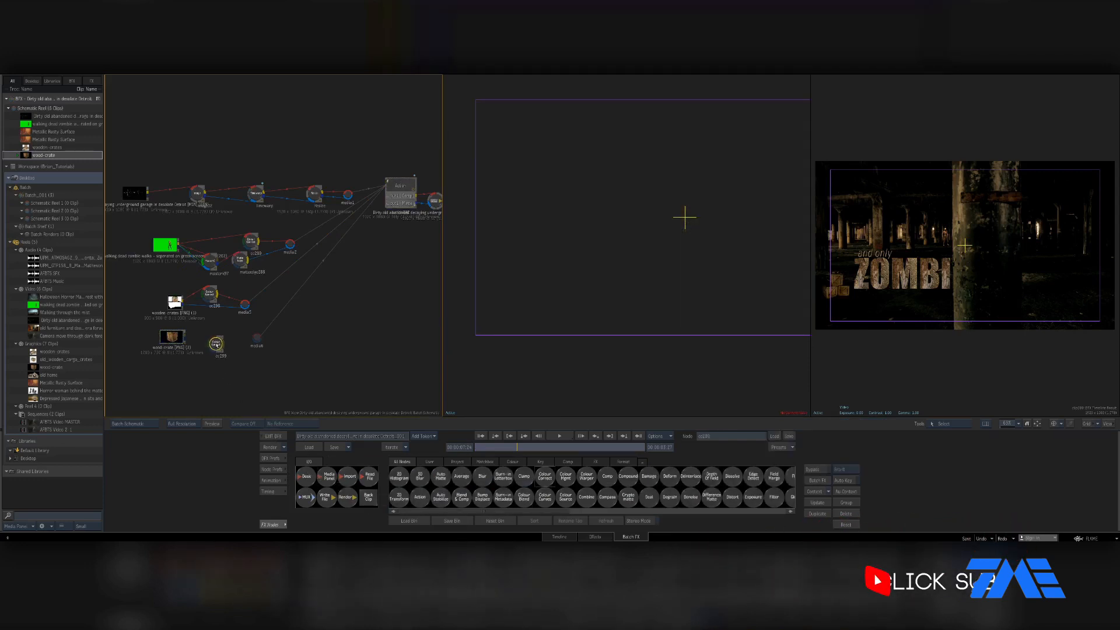
drag(217, 344, 193, 335)
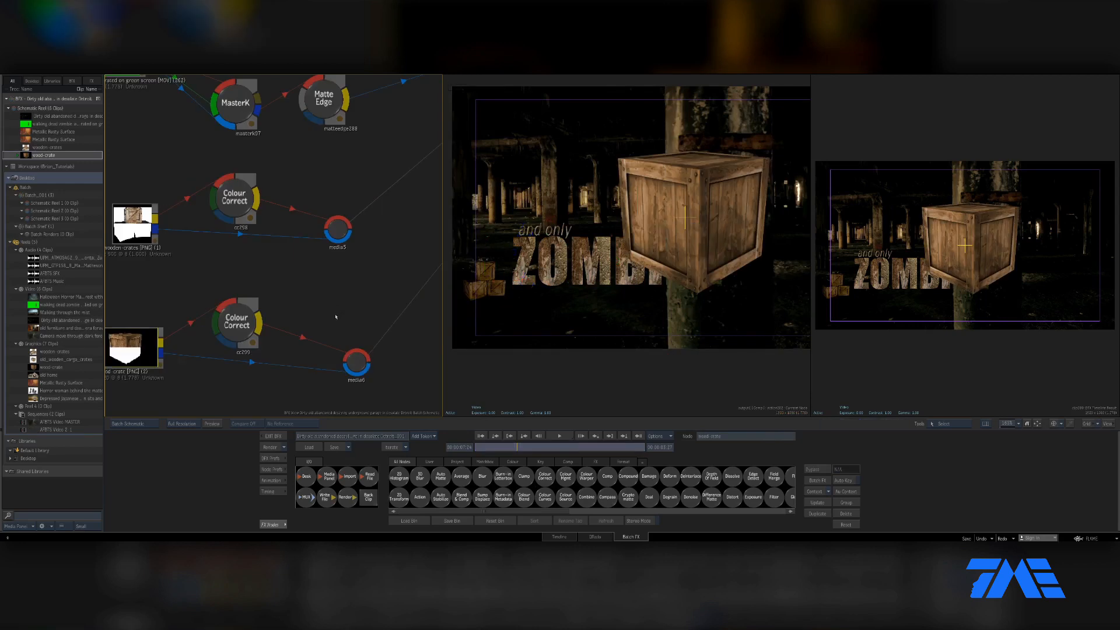
key(Home)
click(201, 316)
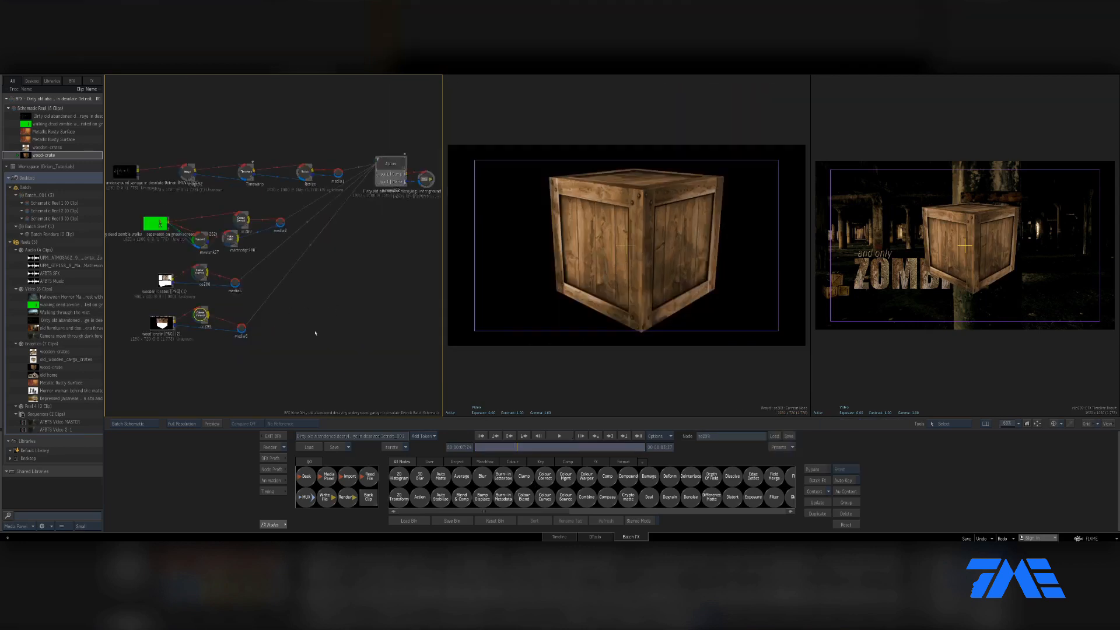
- Place the single crate's axis and surface beside the stacked crates' nodes in the Action schematic
click(396, 187)
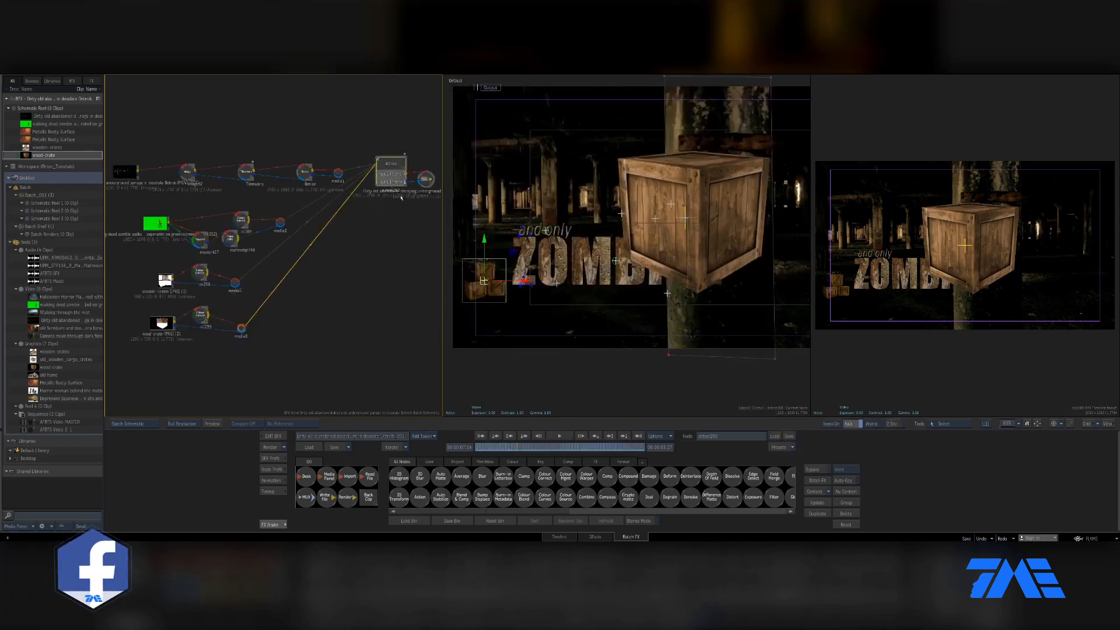
double_click(391, 175)
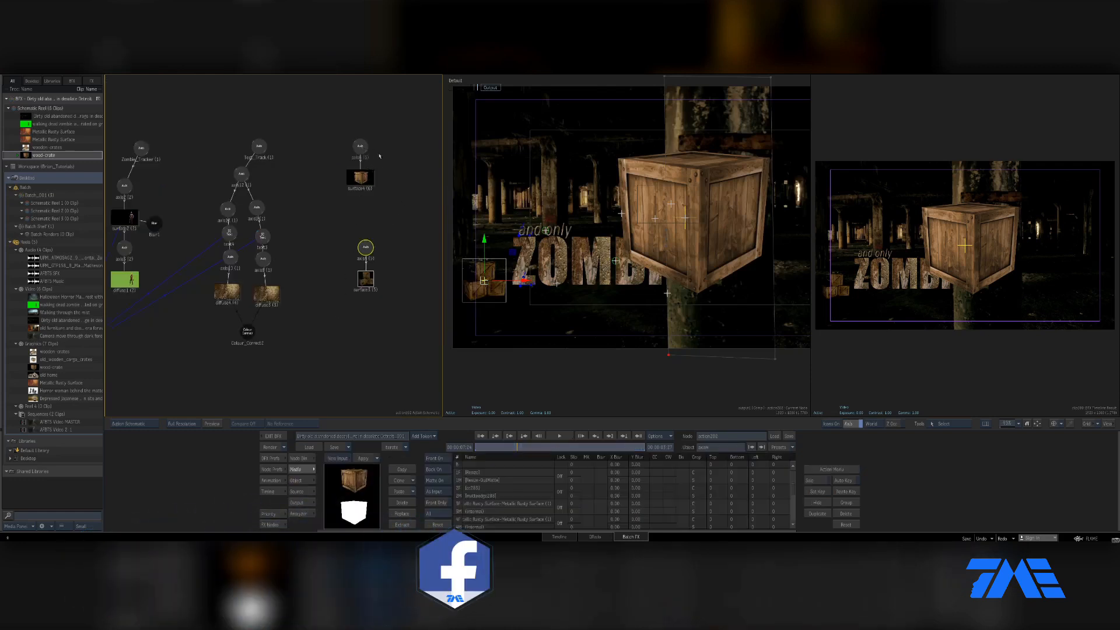
drag(360, 146, 401, 251)
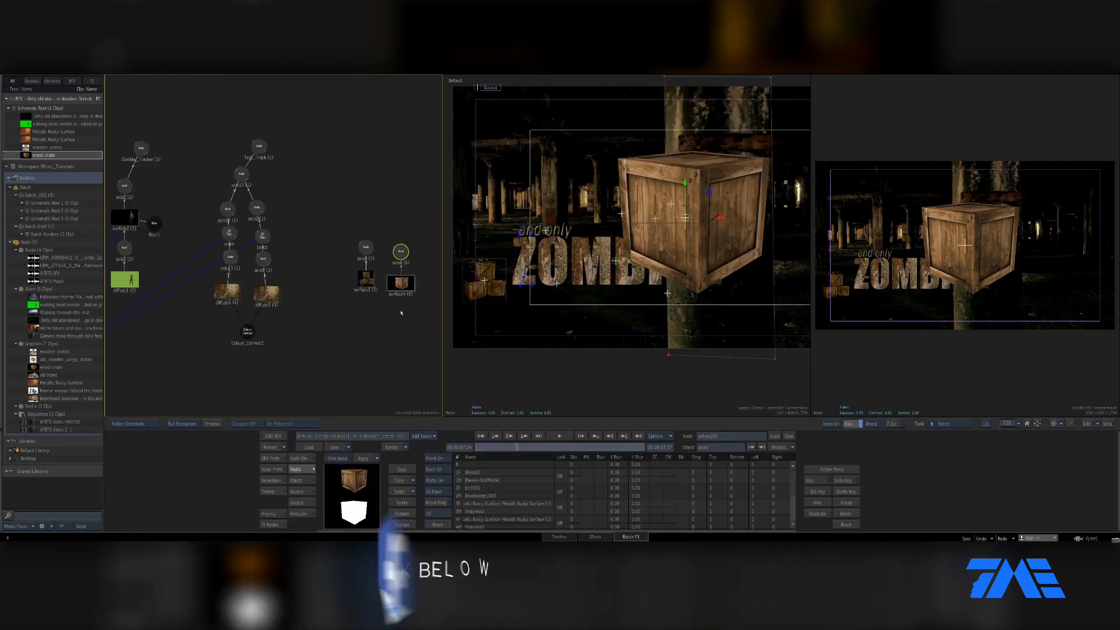
key(Escape)
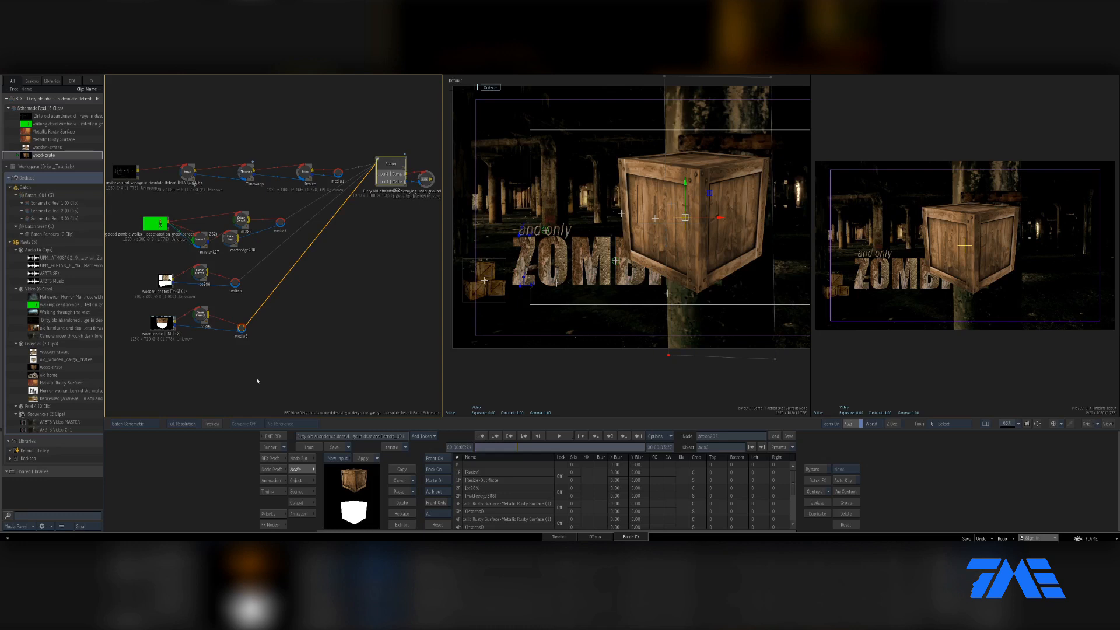
- Set the single wood crate's saturation to 85 and open the stacked crates' saturation value for editing
click(200, 315)
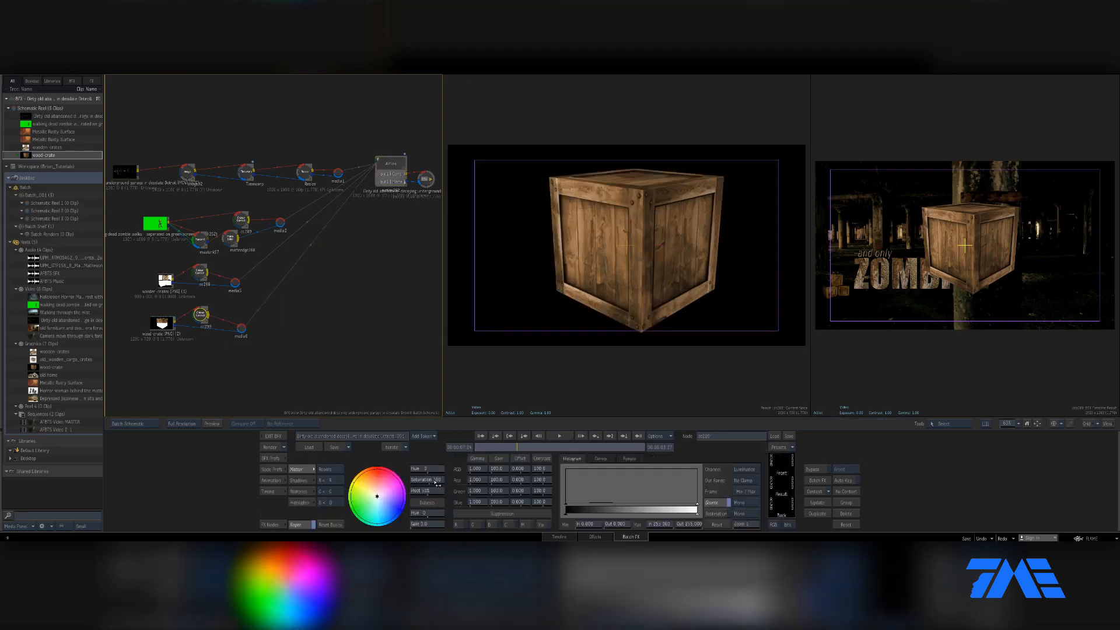
click(435, 485)
text(85)
key(Return)
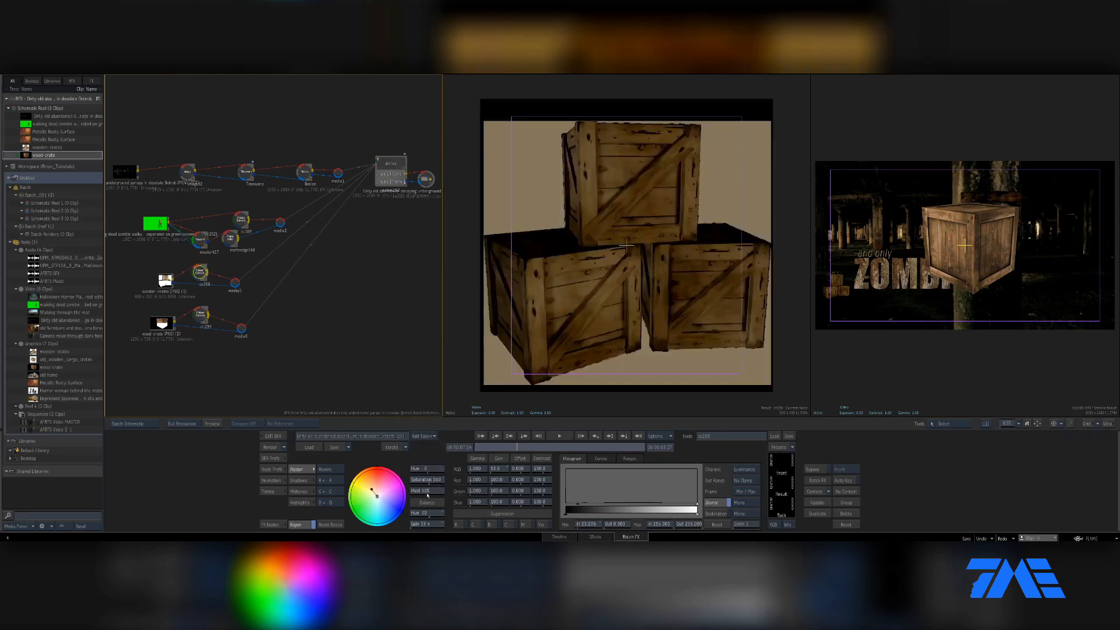
click(427, 480)
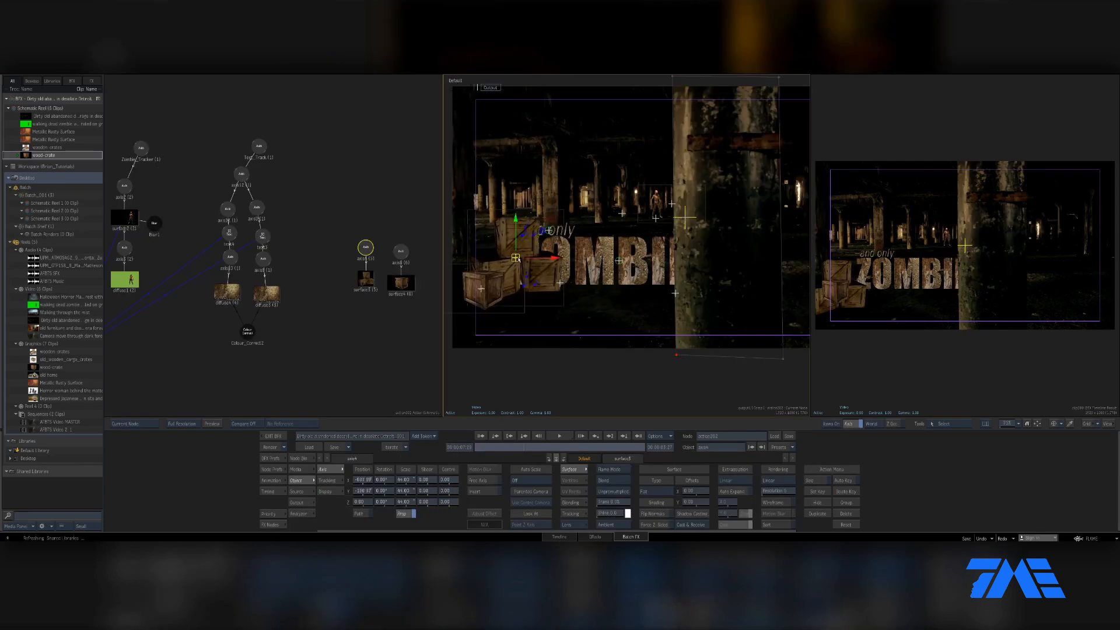
- Arrange the stacked crates at the frame's left edge beside the title and place the single crate in front of their base
drag(518, 259, 523, 258)
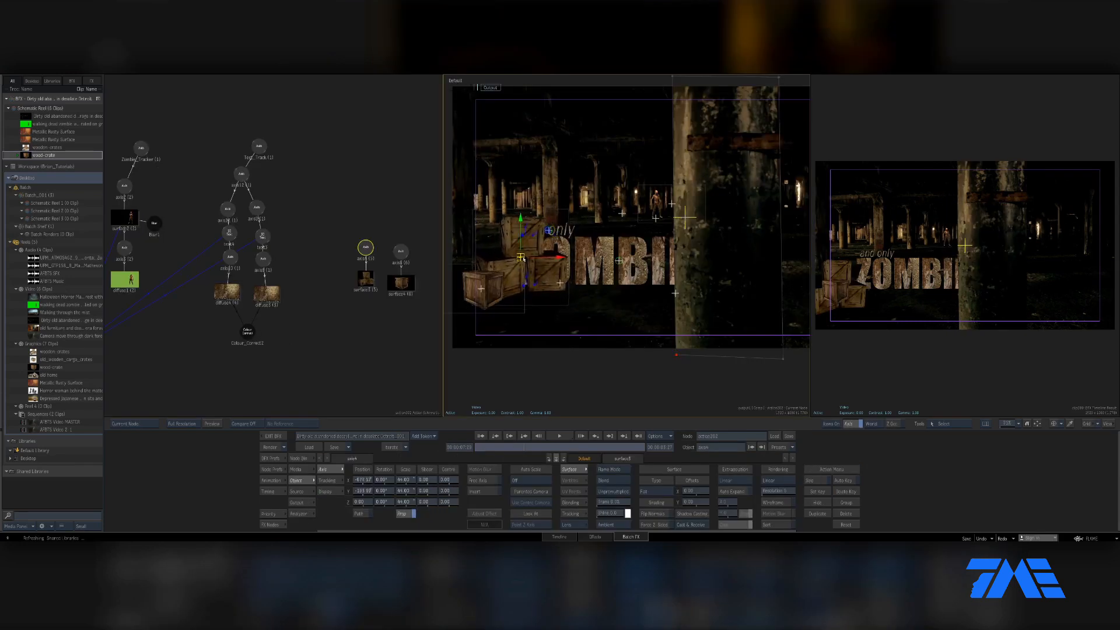
click(401, 253)
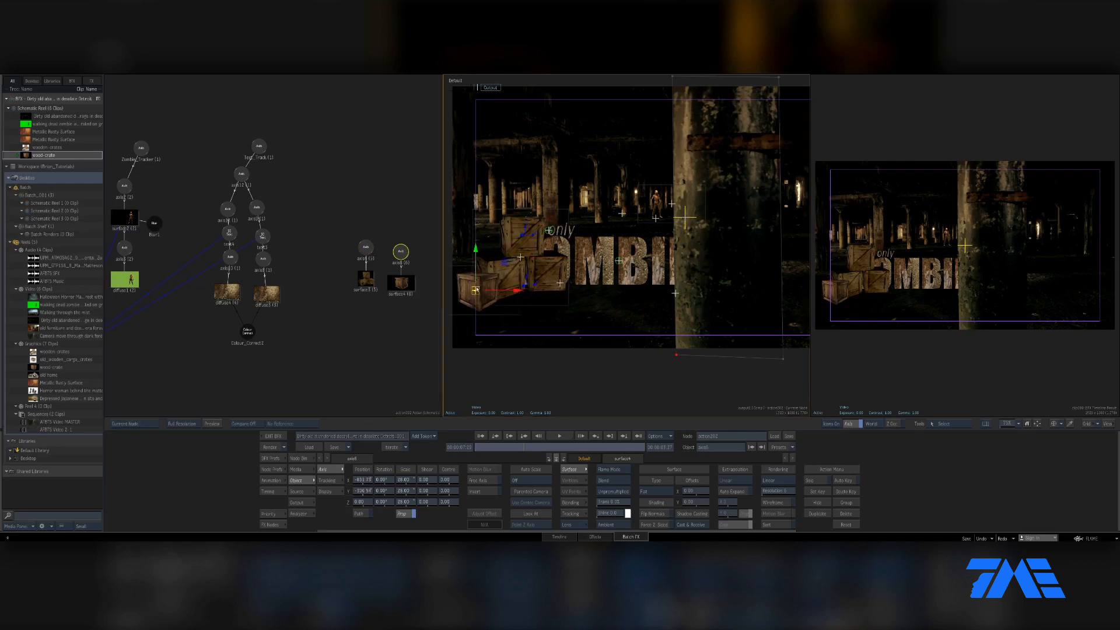
drag(476, 289, 476, 288)
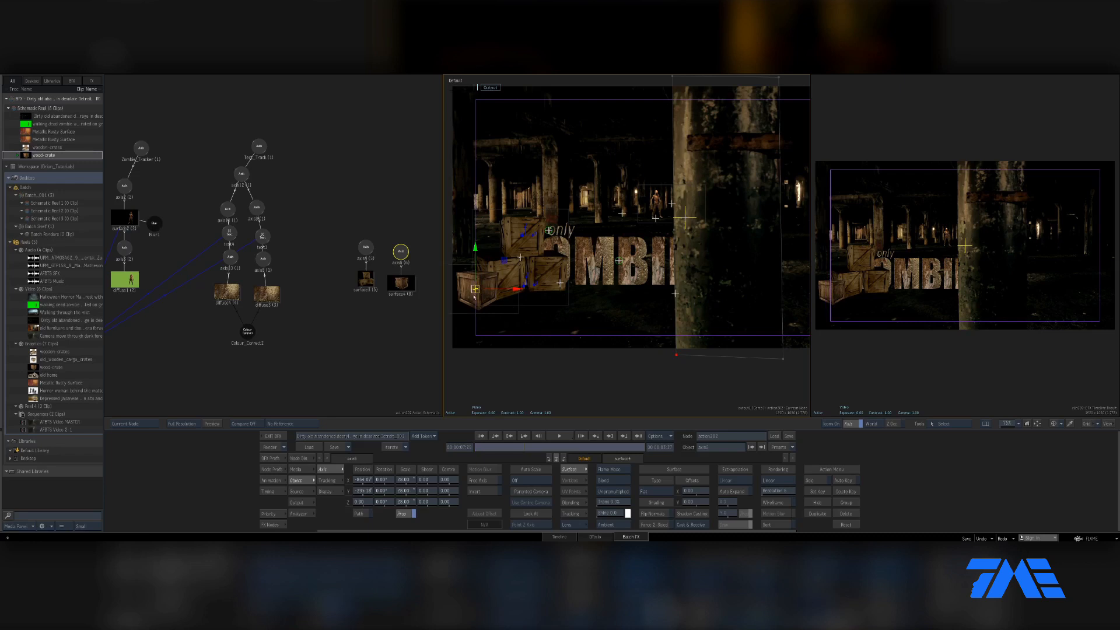
key(Escape)
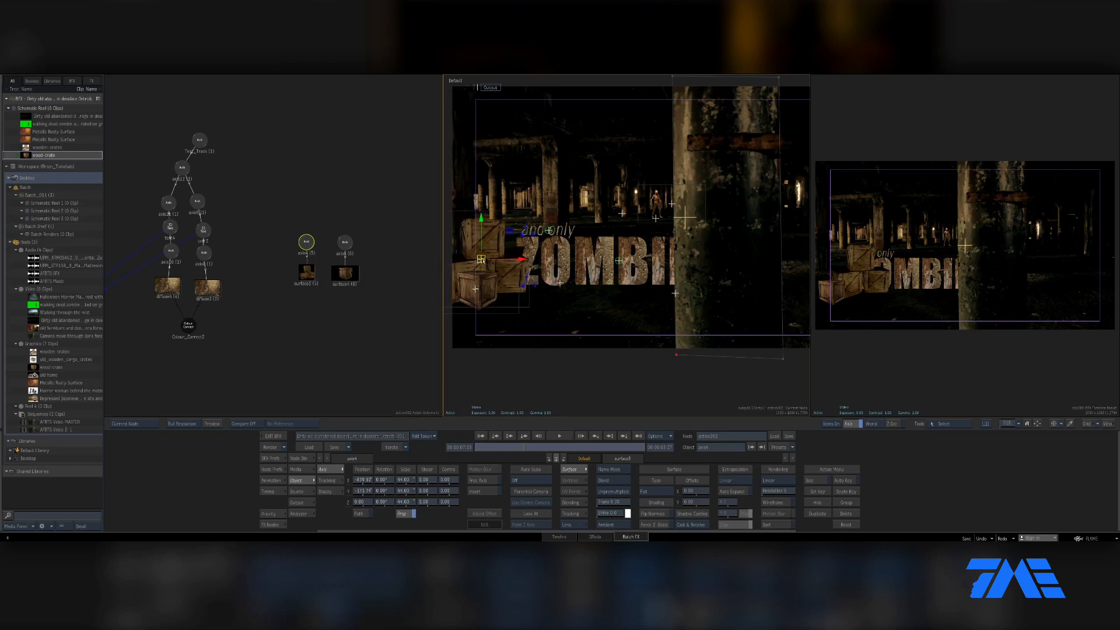
drag(481, 260, 481, 260)
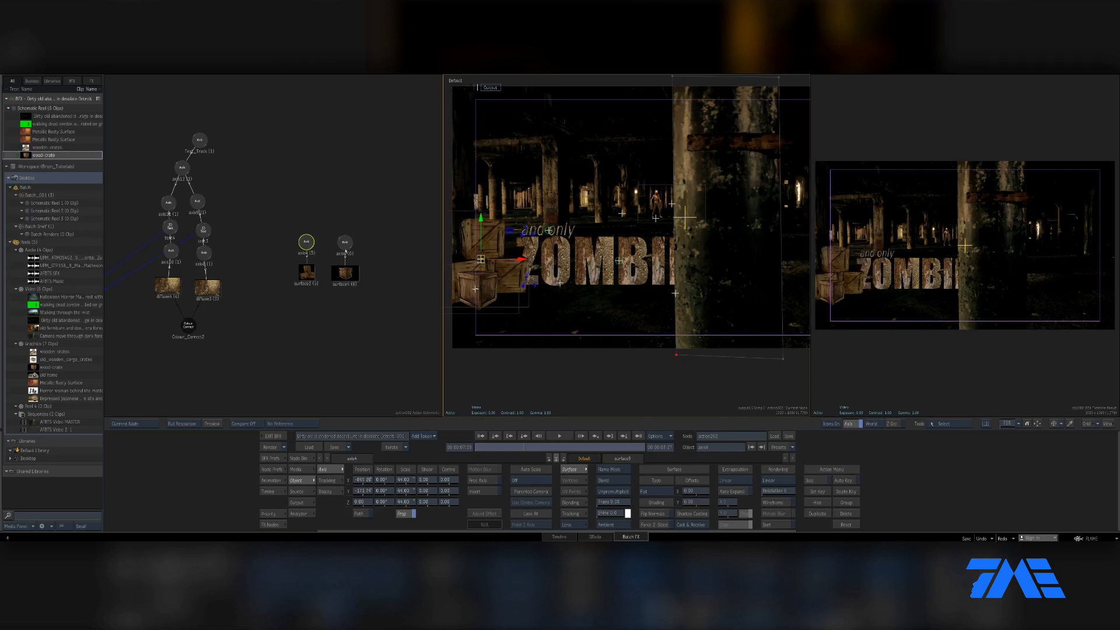
click(345, 251)
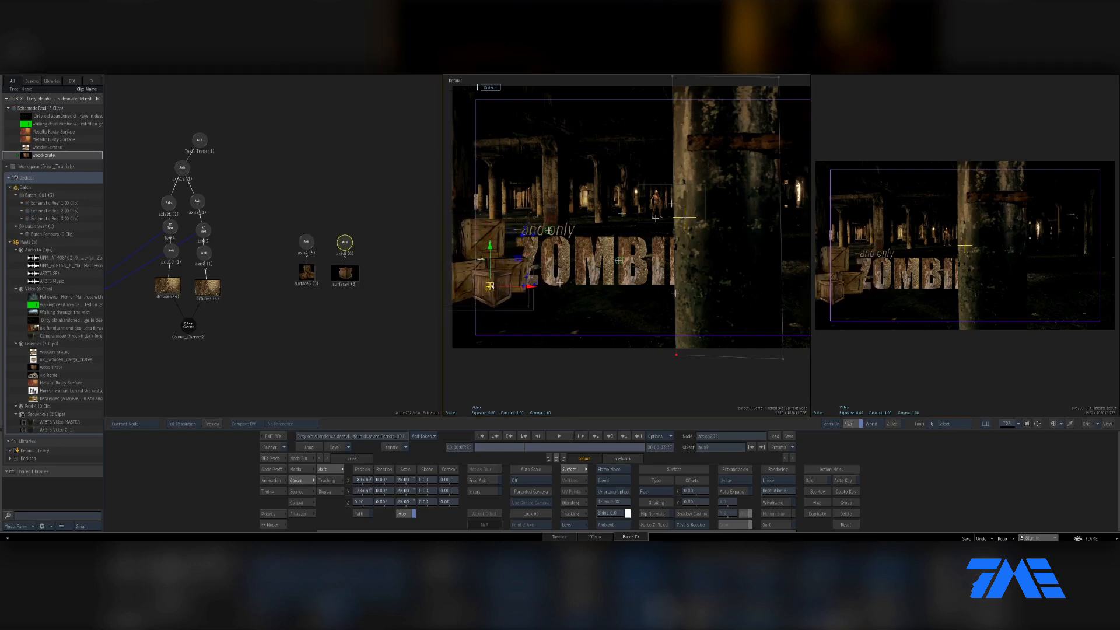
drag(490, 286, 502, 297)
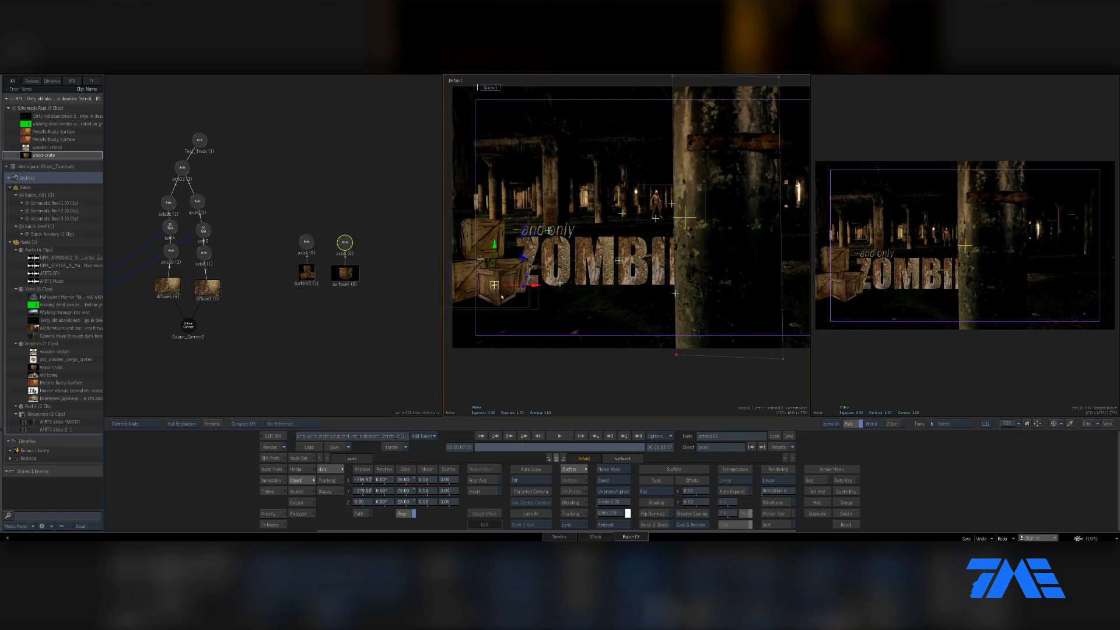
- Duplicate the single crate's axis, place the copy beside the original and connect it to the same surface
ctrl+click(352, 274)
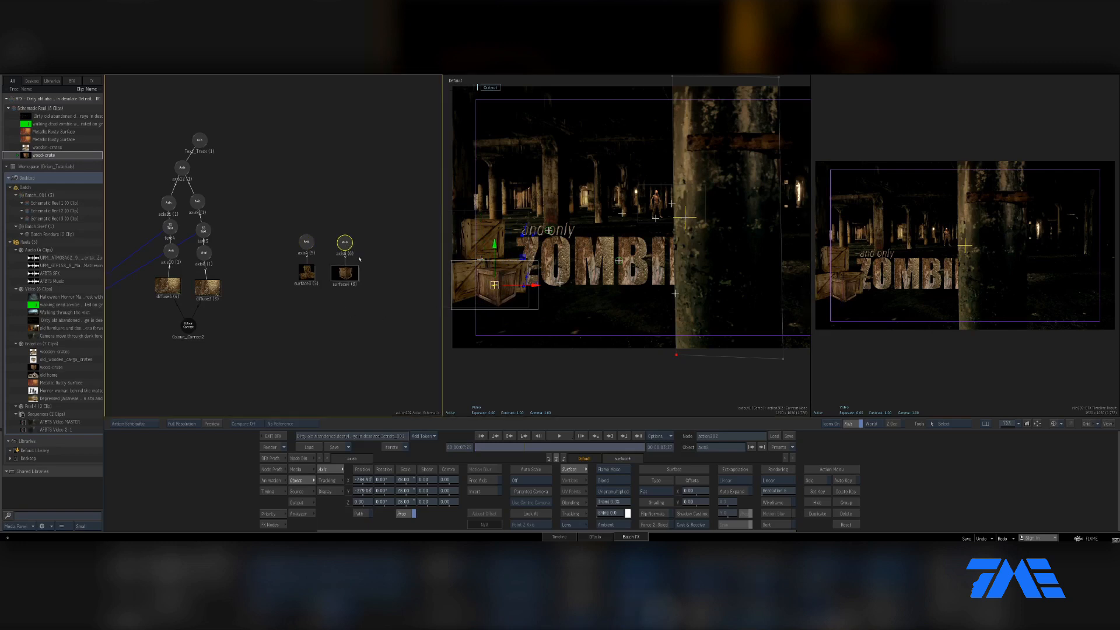
click(356, 245)
click(347, 242)
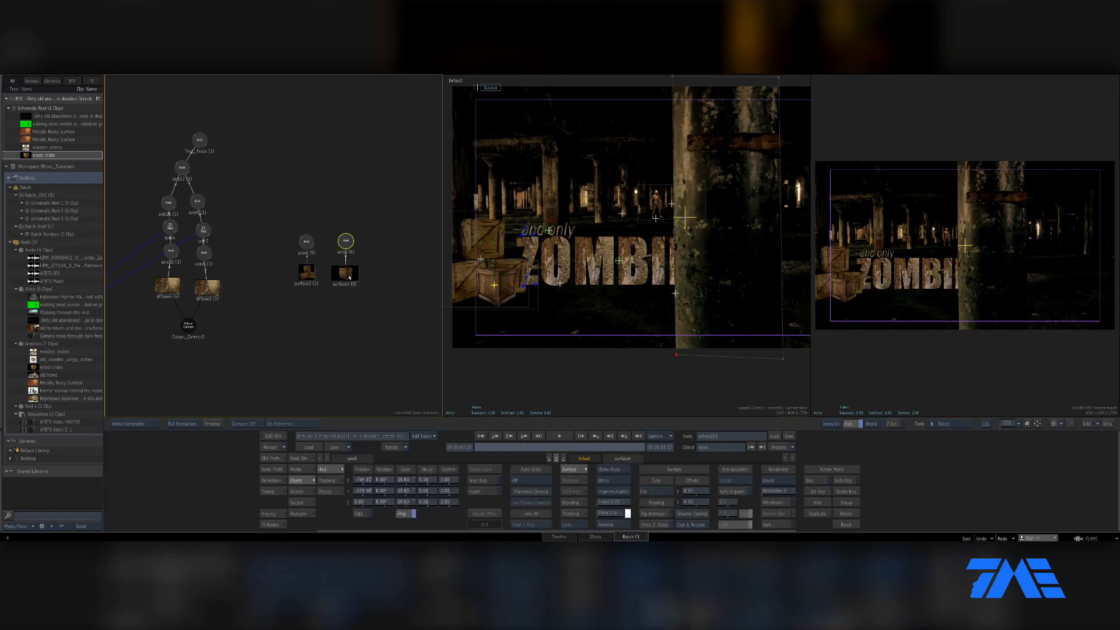
key(ctrl+d)
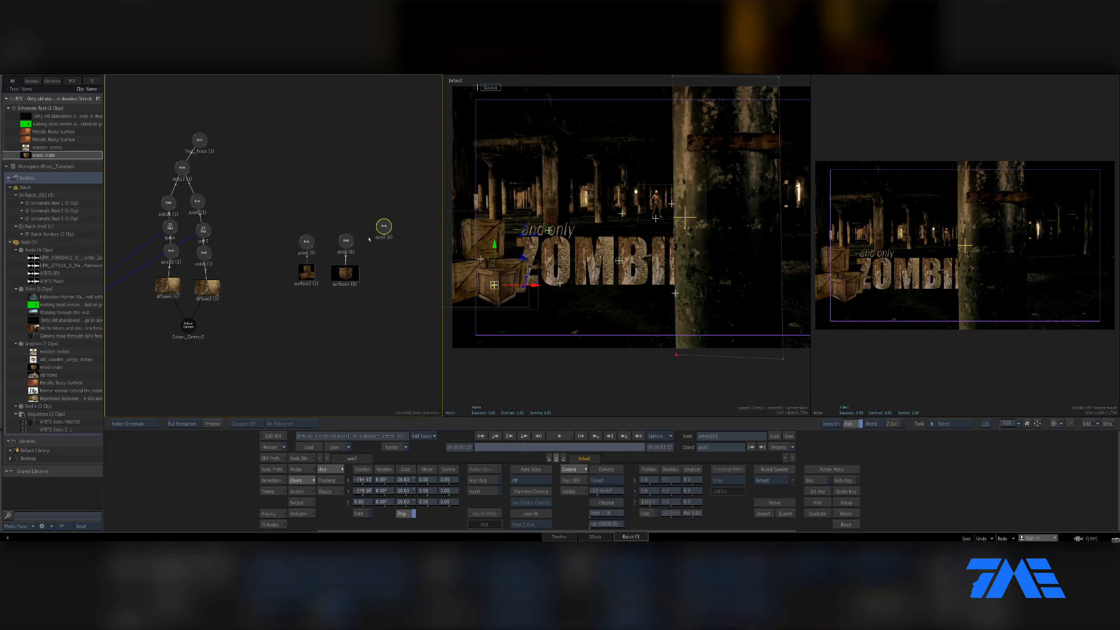
drag(382, 231, 377, 251)
click(347, 242)
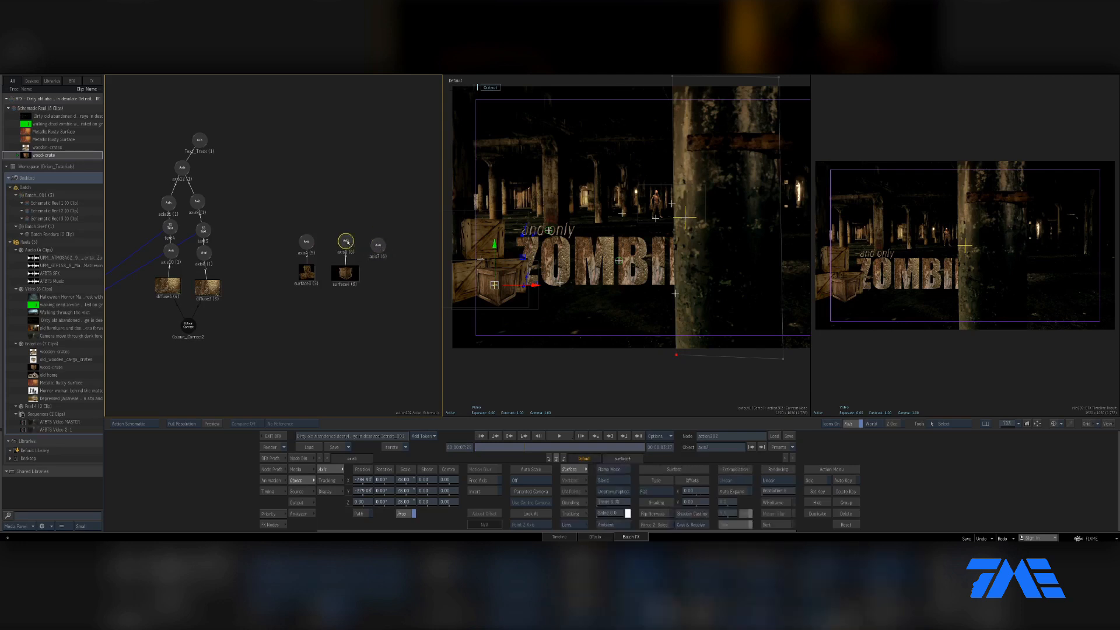
click(377, 248)
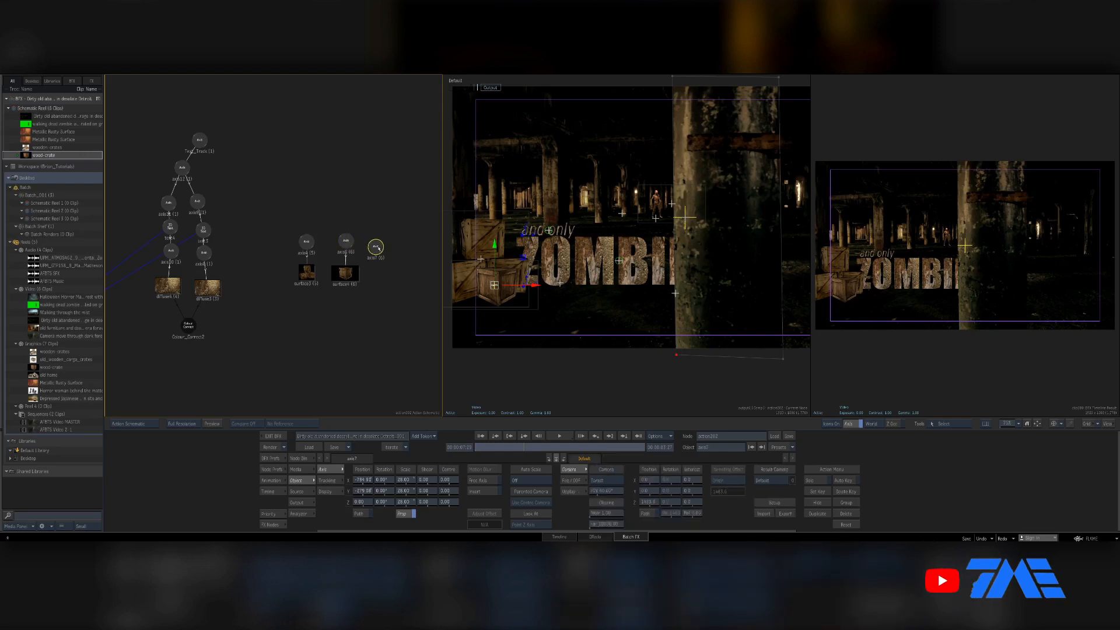
mouse_move(378, 249)
mouse_down()
mouse_move(350, 267)
mouse_move(375, 247)
mouse_up()
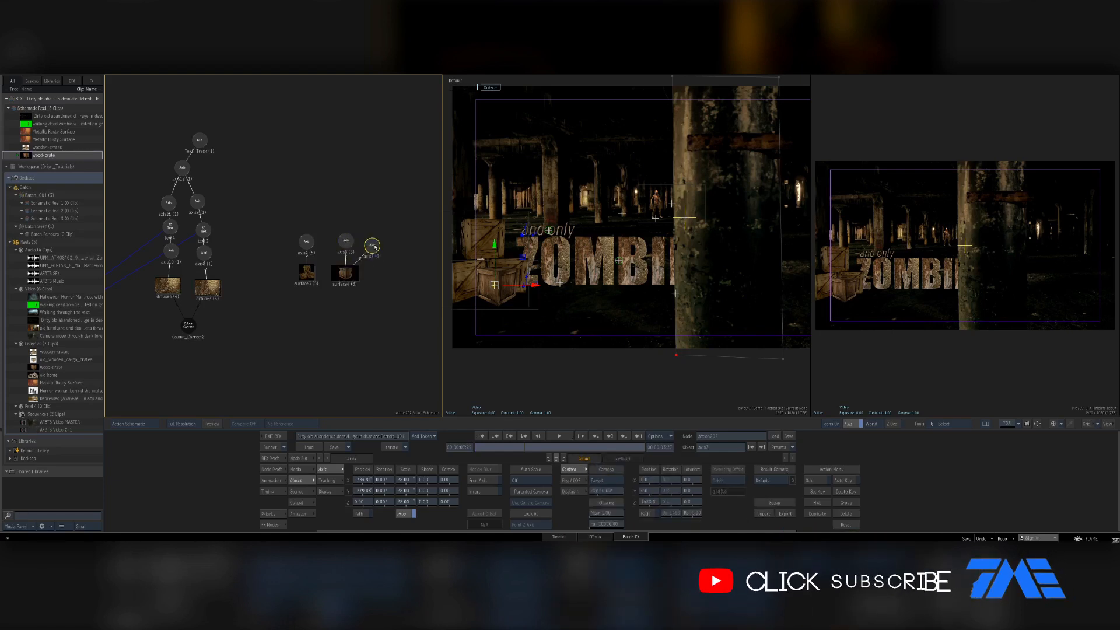
- Move the duplicated crate right of the first single crate, scale it to 27 and fine-tune its position against it
drag(494, 285, 527, 287)
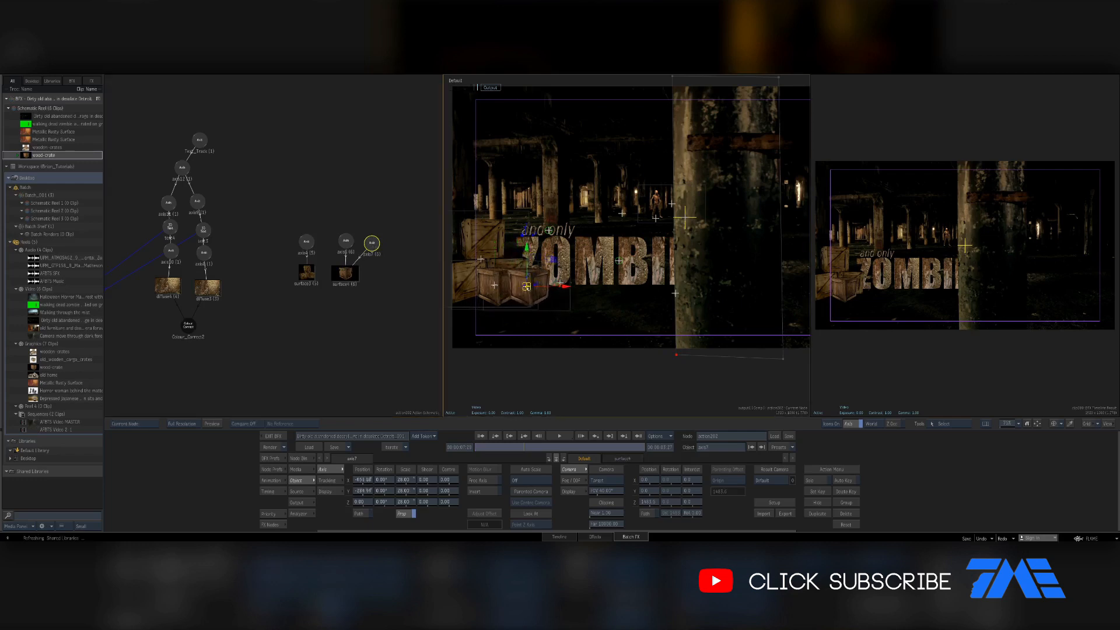
click(411, 480)
text(27)
key(Return)
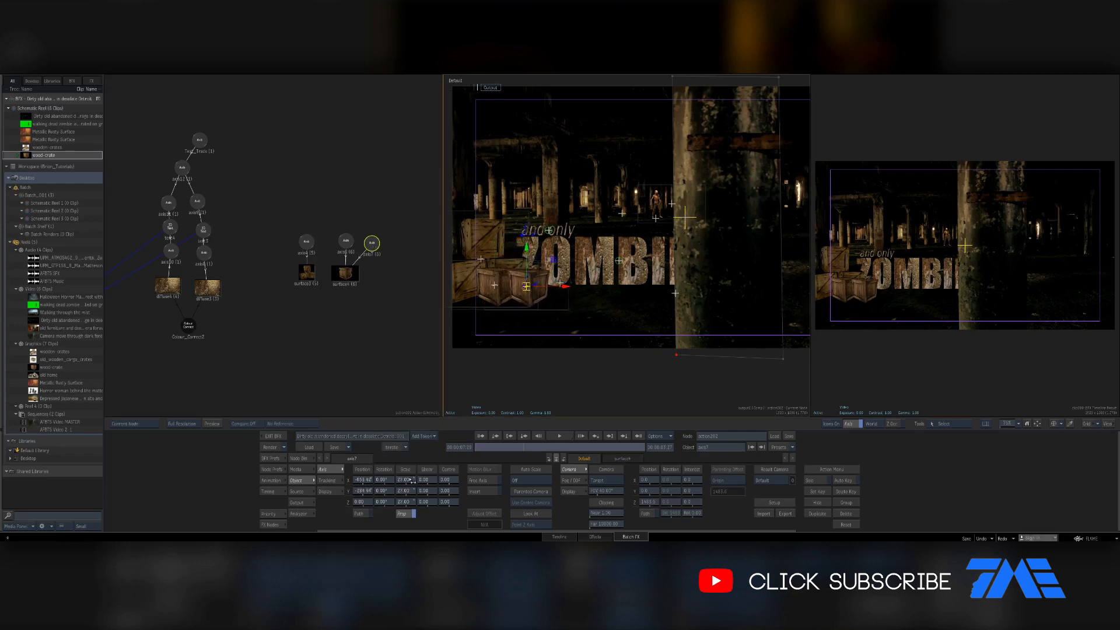
drag(530, 290, 530, 289)
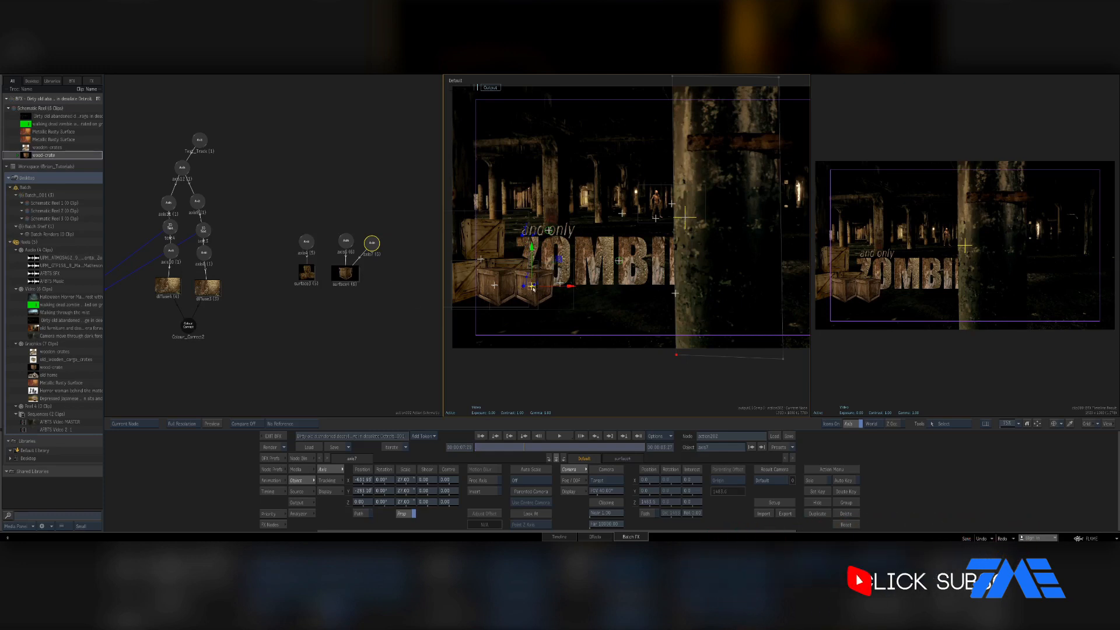
drag(535, 290, 525, 288)
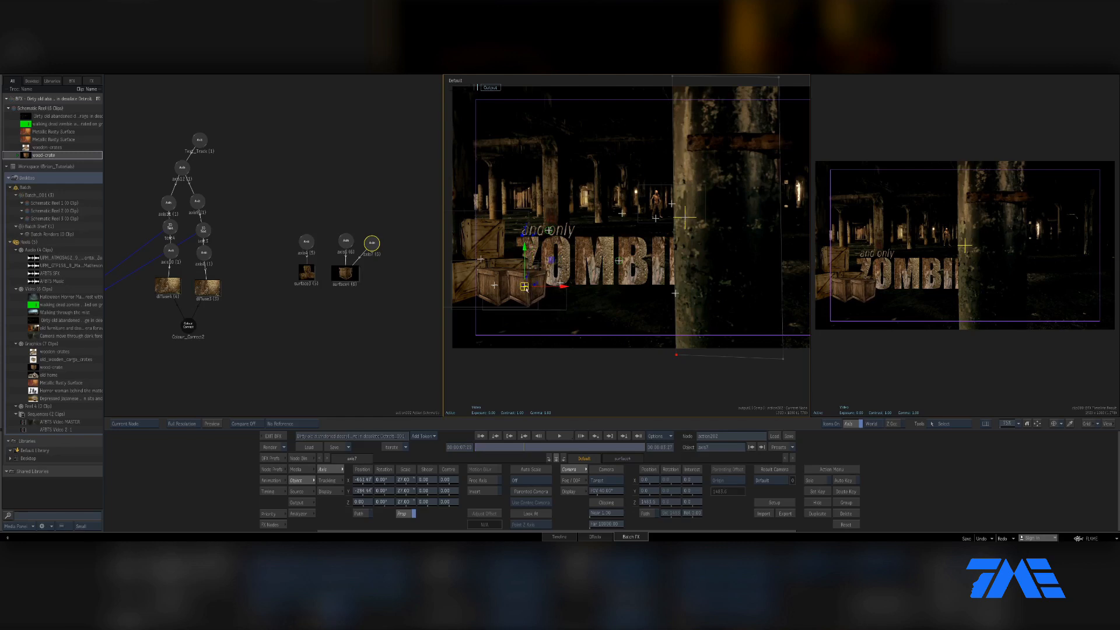
drag(525, 288, 525, 290)
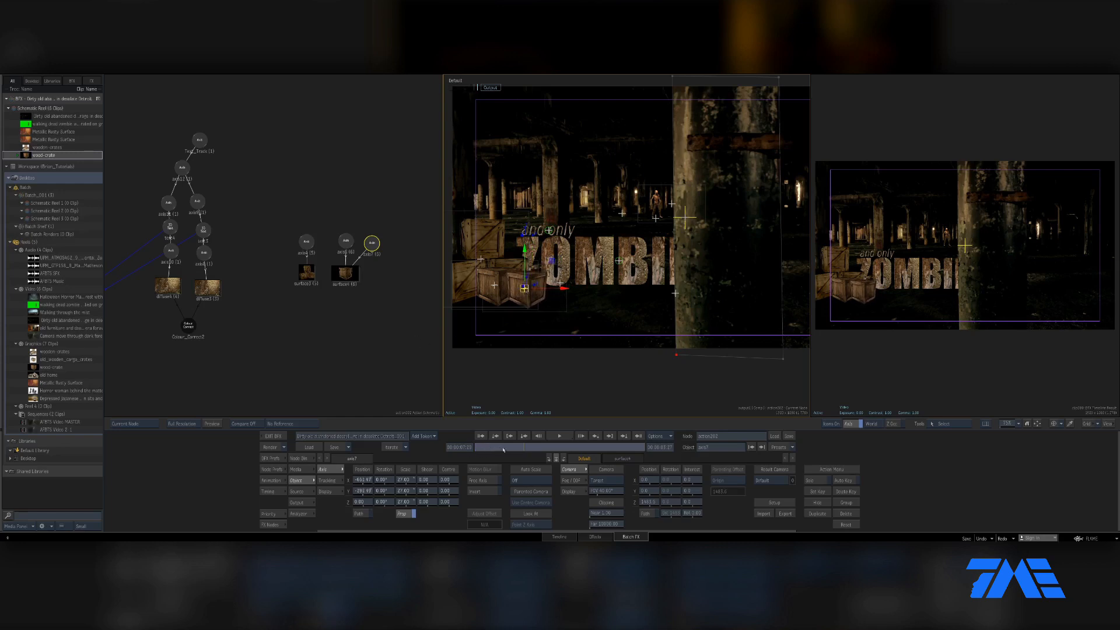
- Move the pillar's GMask node below the title and crate nodes and link it to the crates' surfaces
mouse_move(510, 450)
mouse_down()
mouse_move(574, 451)
mouse_move(515, 450)
mouse_up()
drag(372, 336, 239, 257)
drag(238, 257, 320, 327)
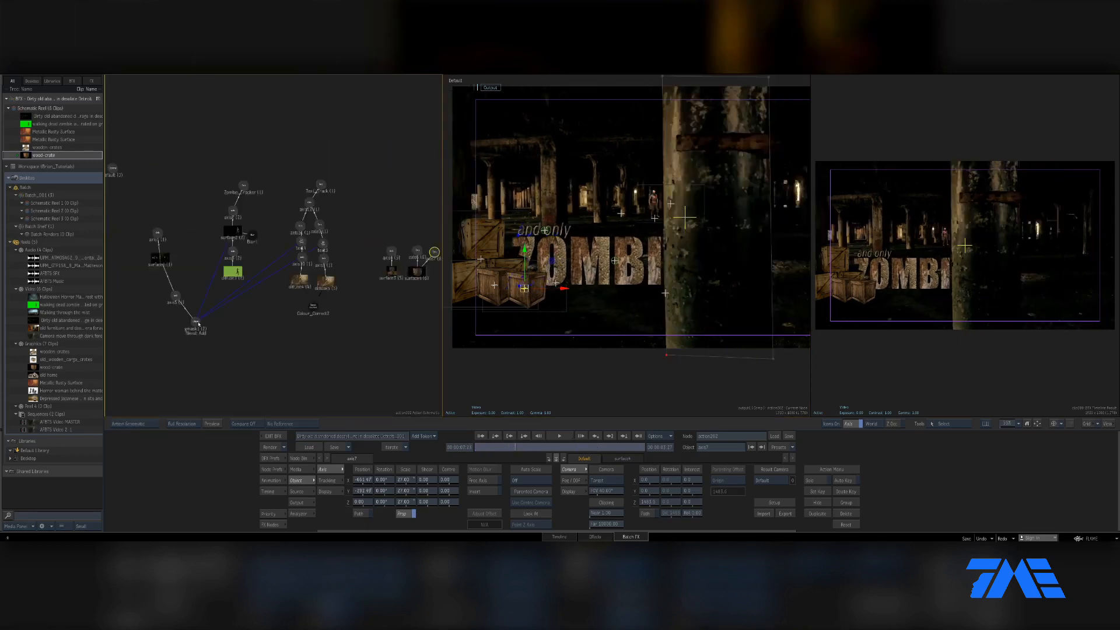
drag(196, 322, 263, 382)
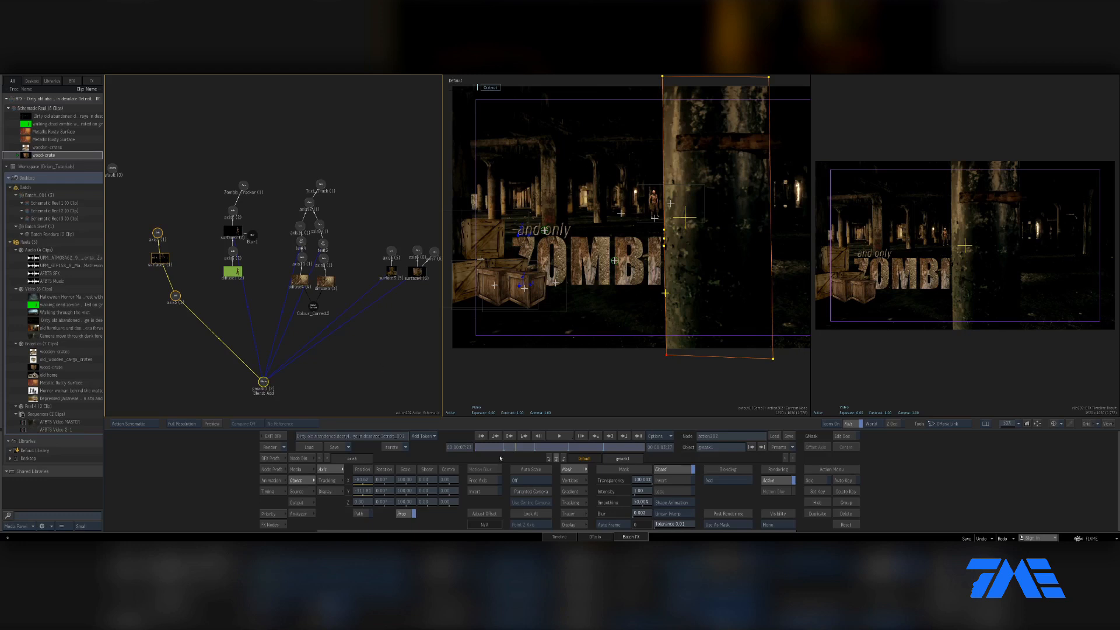
- Connect the title's tracking axis to the three crate axes so the crates follow the camera move
drag(512, 448, 542, 448)
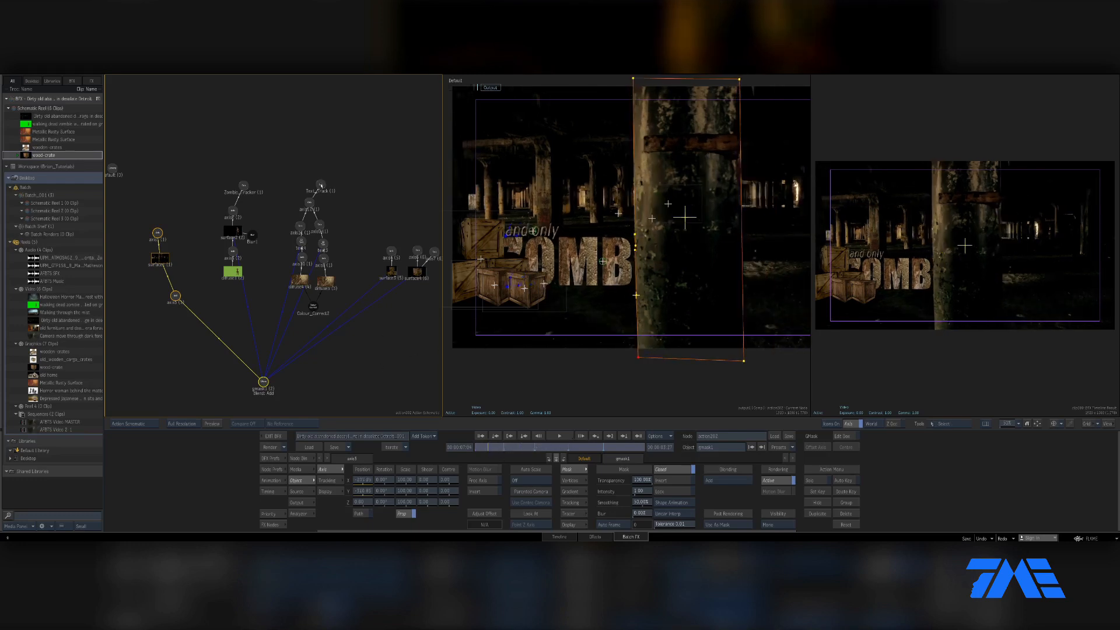
drag(321, 185, 342, 183)
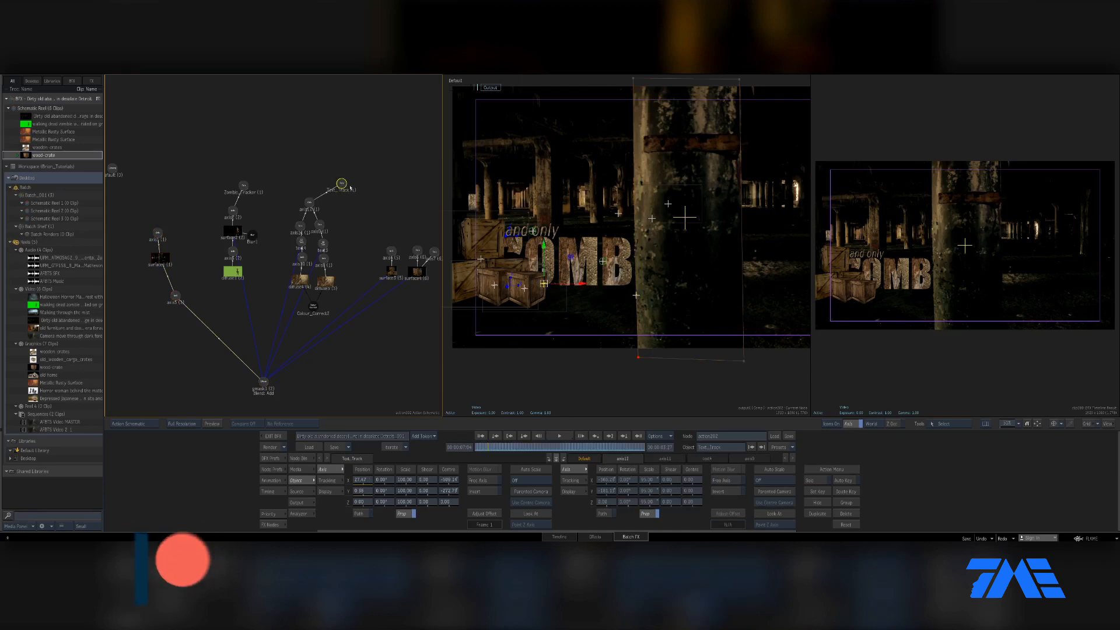
drag(346, 186, 369, 191)
drag(481, 448, 541, 447)
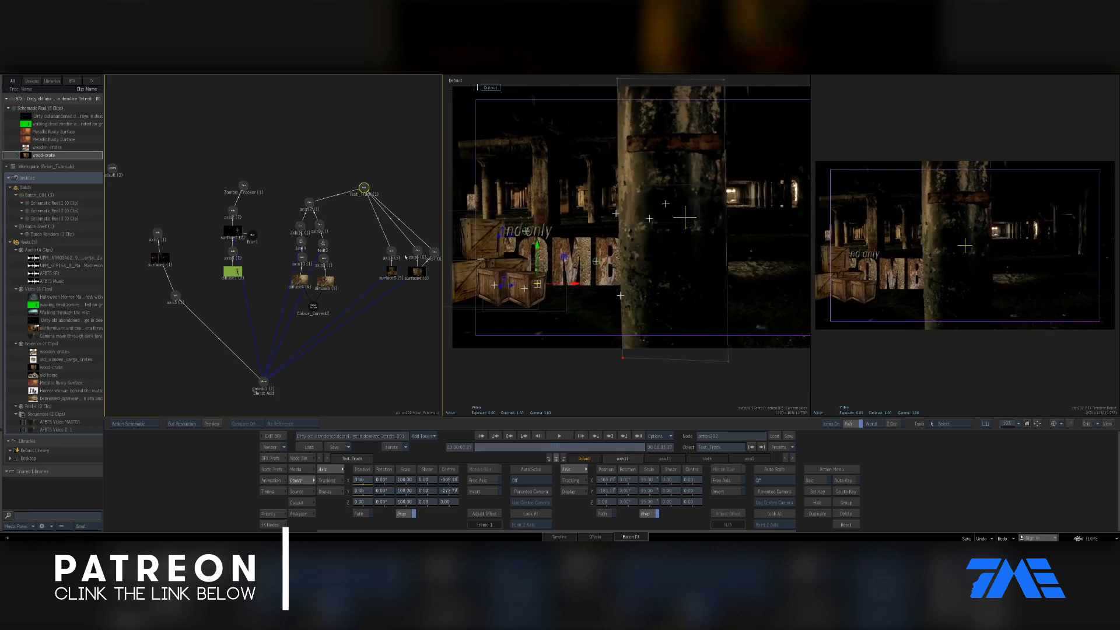
- Readjust the positions of the stacked crates and the front crates beside the start of the title, checking them across the shot
click(392, 252)
drag(519, 263, 487, 285)
click(417, 251)
click(434, 253)
drag(560, 288, 520, 289)
drag(512, 447, 641, 448)
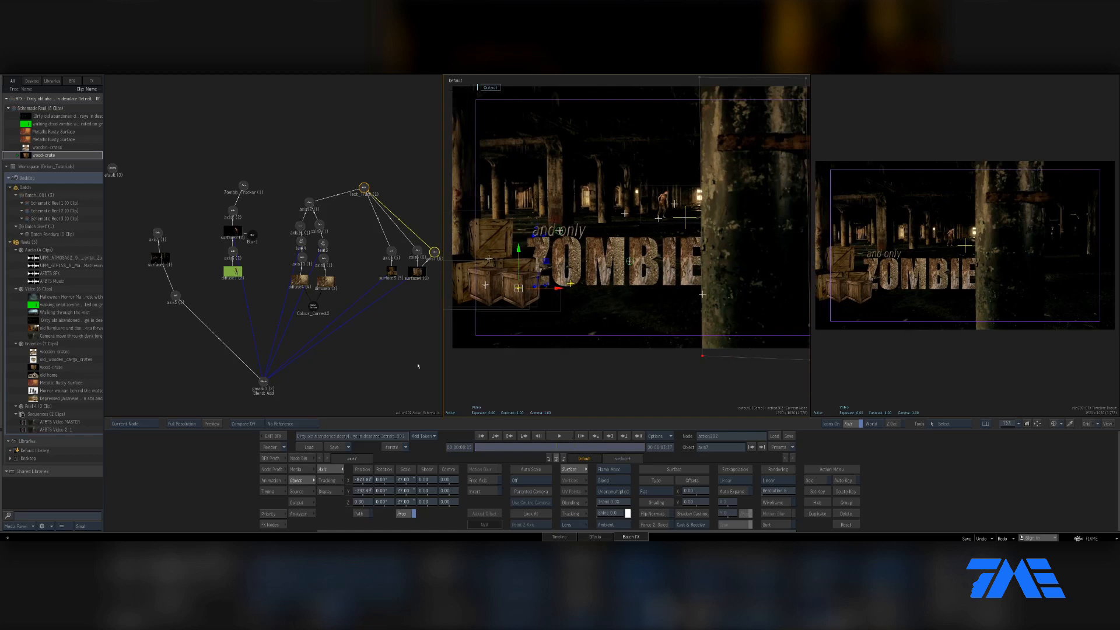
- Duplicate the stacked crates' axis, place the copy below the crate nodes and connect it to the same surface
drag(366, 322, 317, 325)
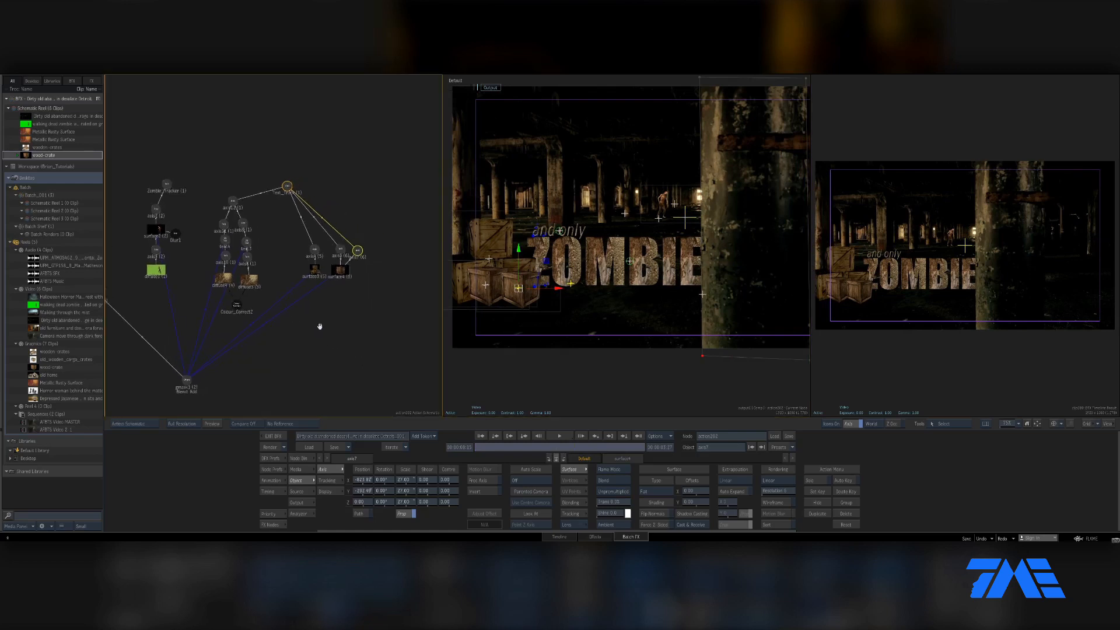
drag(360, 255, 362, 255)
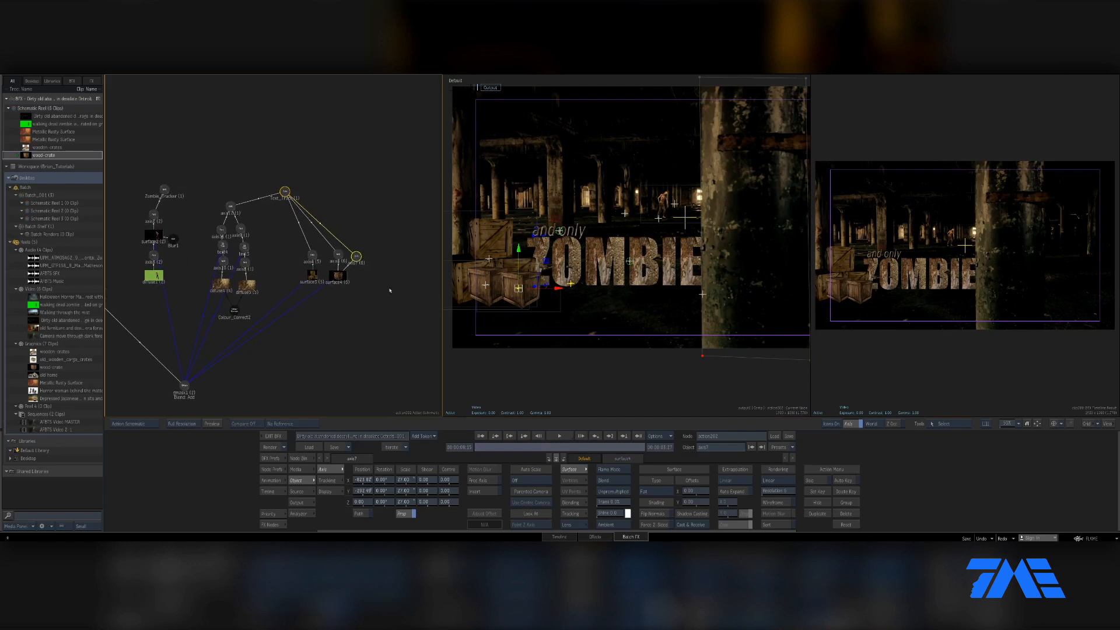
drag(674, 324, 593, 335)
key(f)
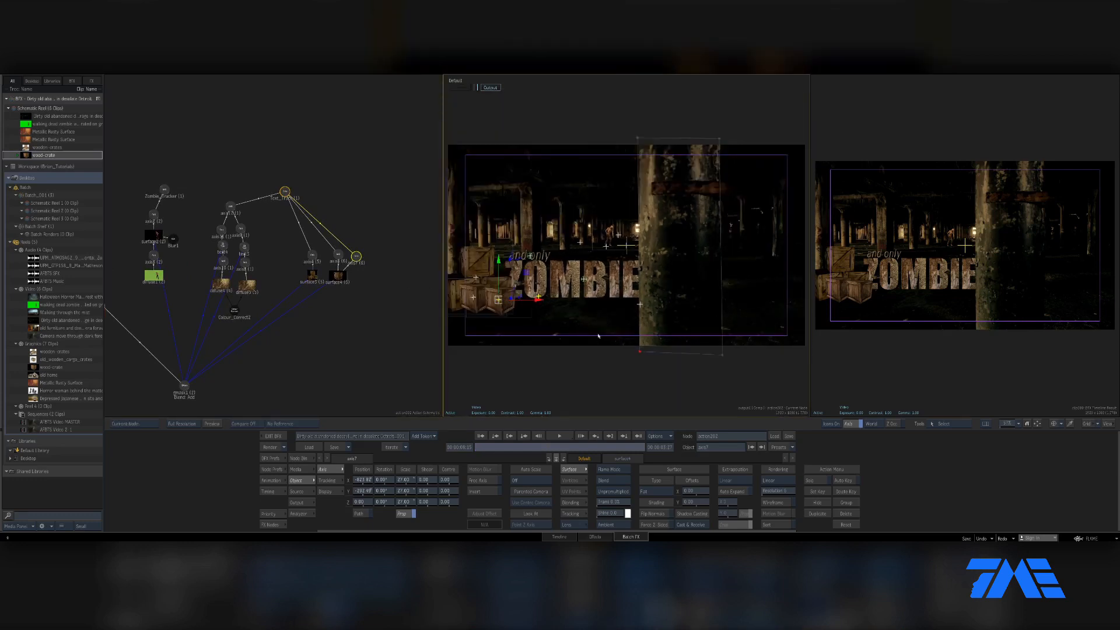
click(315, 258)
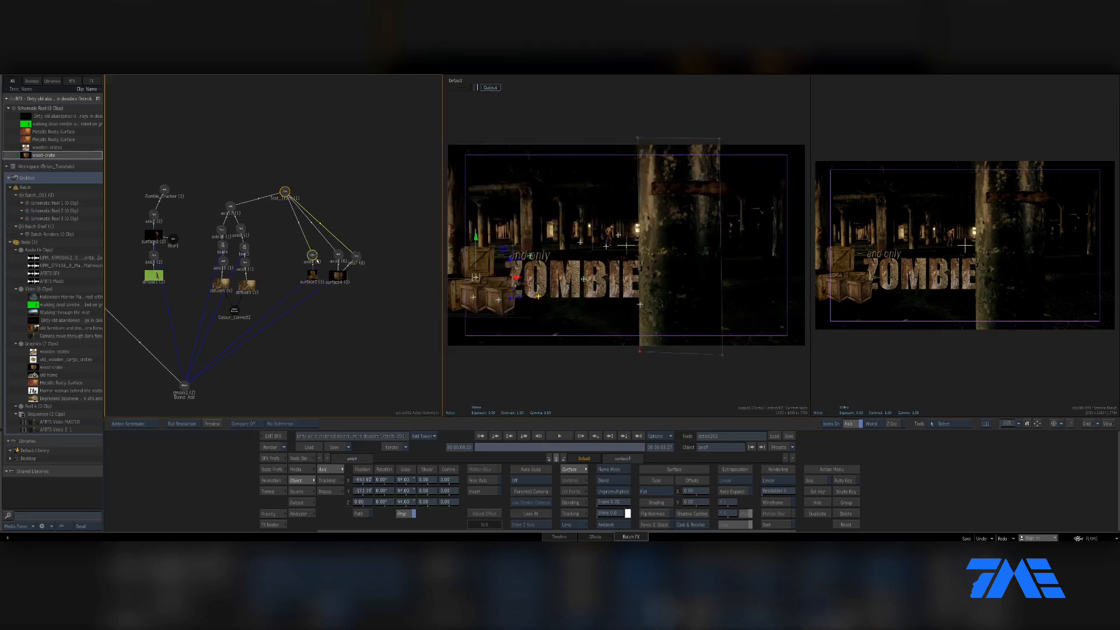
key(ctrl+d)
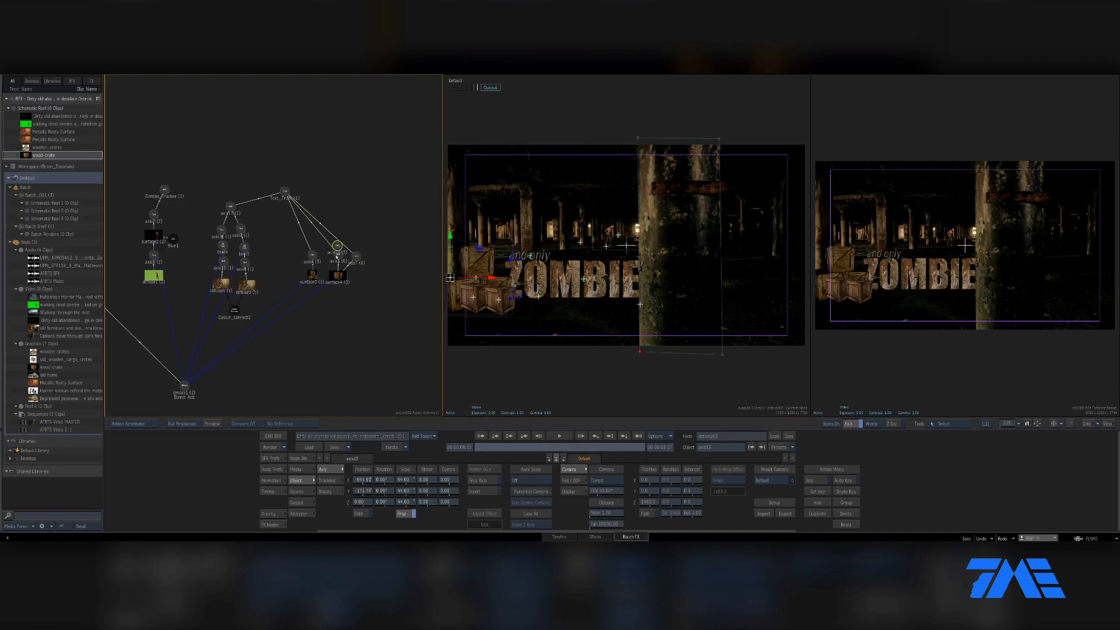
drag(337, 257, 383, 315)
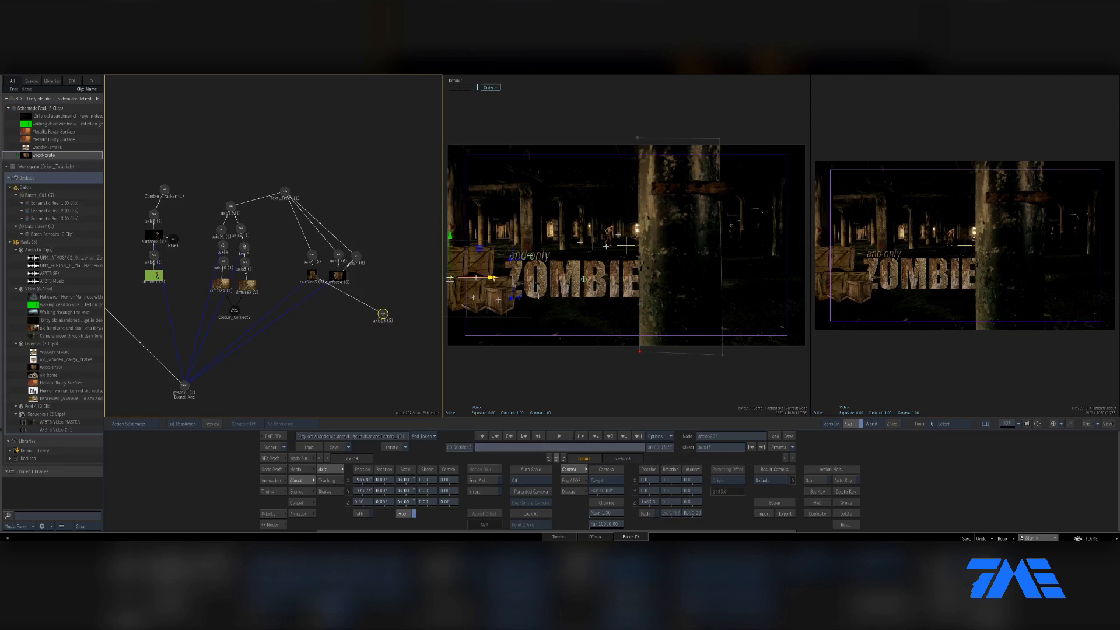
- Move the duplicated stacked crates to the right side of the pillar and mirror them horizontally with an X scale of -44
drag(500, 273, 771, 275)
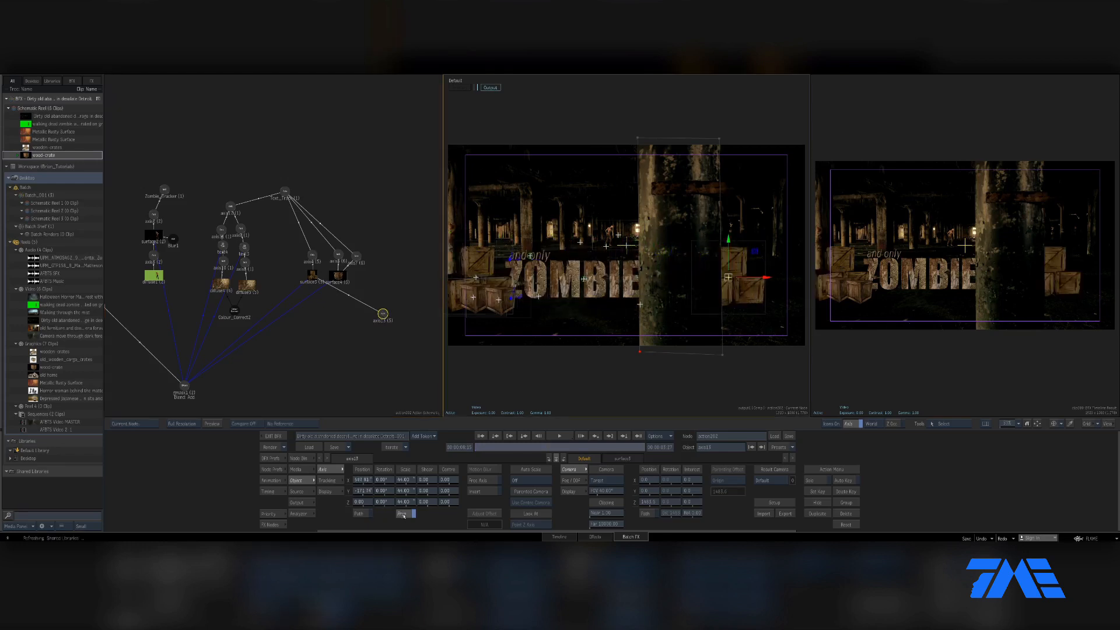
click(407, 481)
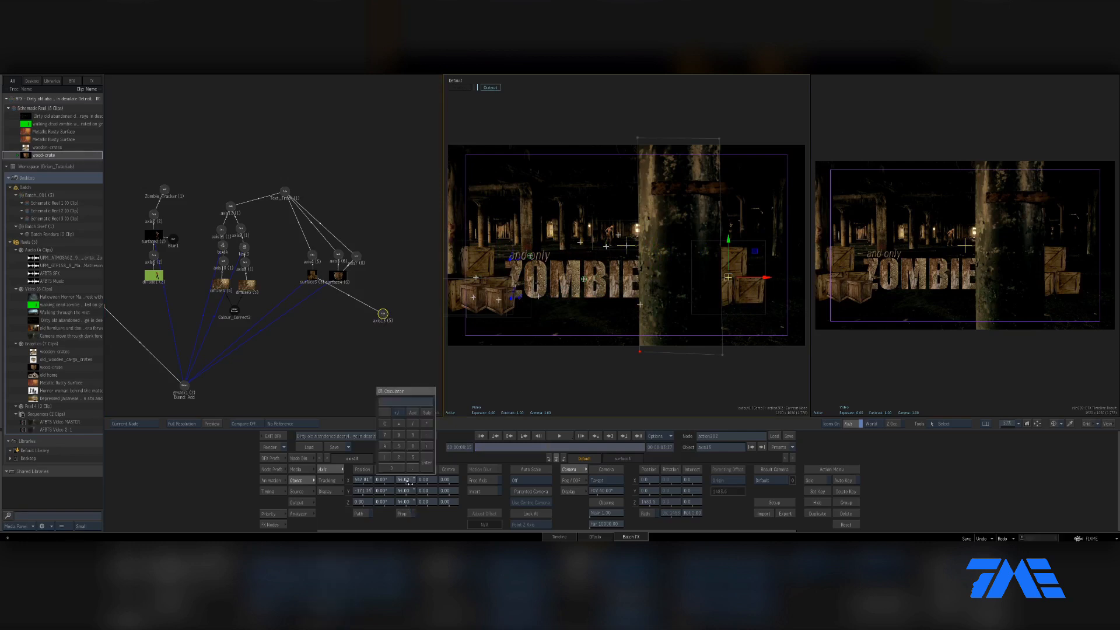
text(-44)
key(Return)
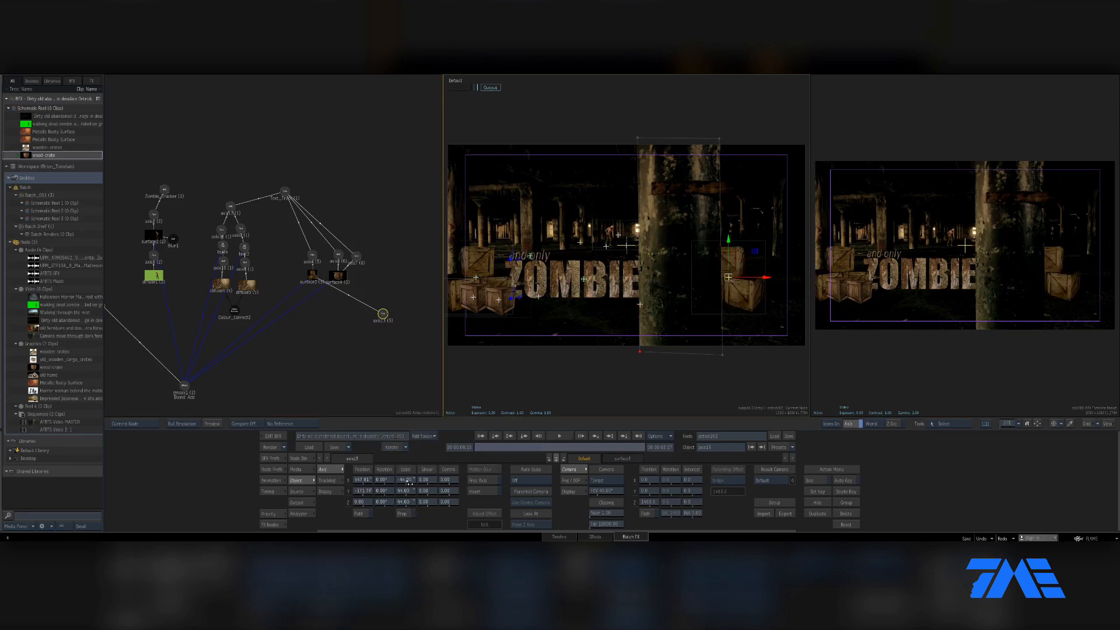
click(405, 514)
drag(765, 277, 759, 277)
- Connect the title's tracking axis to the mirrored crates' axis and check it at different points in the shot
drag(460, 448, 474, 455)
click(286, 192)
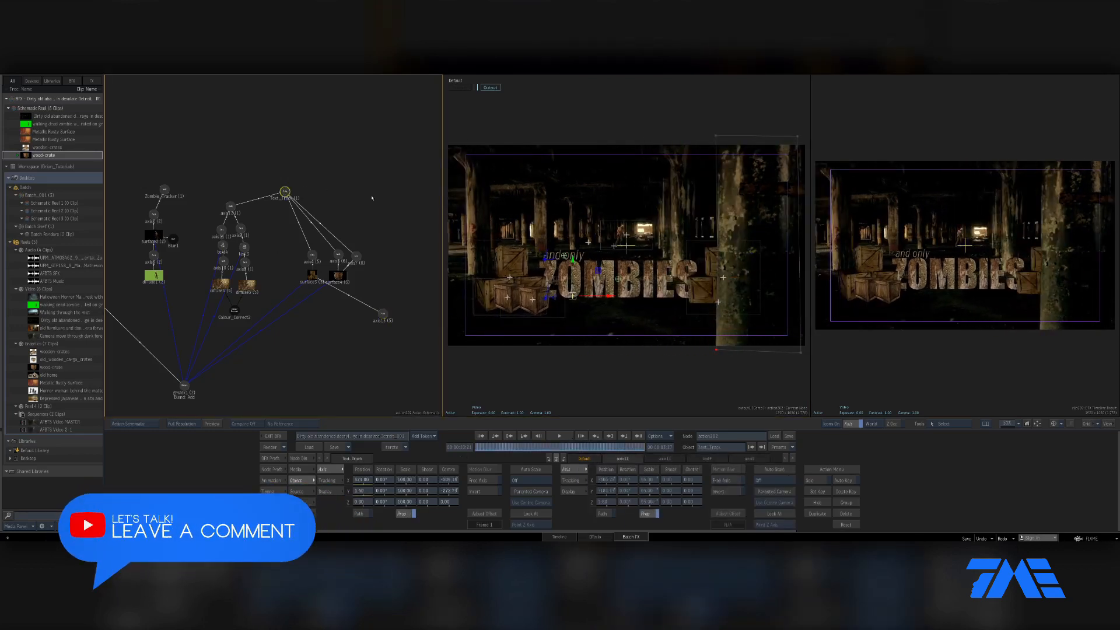
mouse_move(285, 192)
mouse_down()
mouse_move(385, 201)
mouse_move(388, 305)
mouse_move(358, 230)
mouse_move(299, 185)
mouse_up()
click(497, 447)
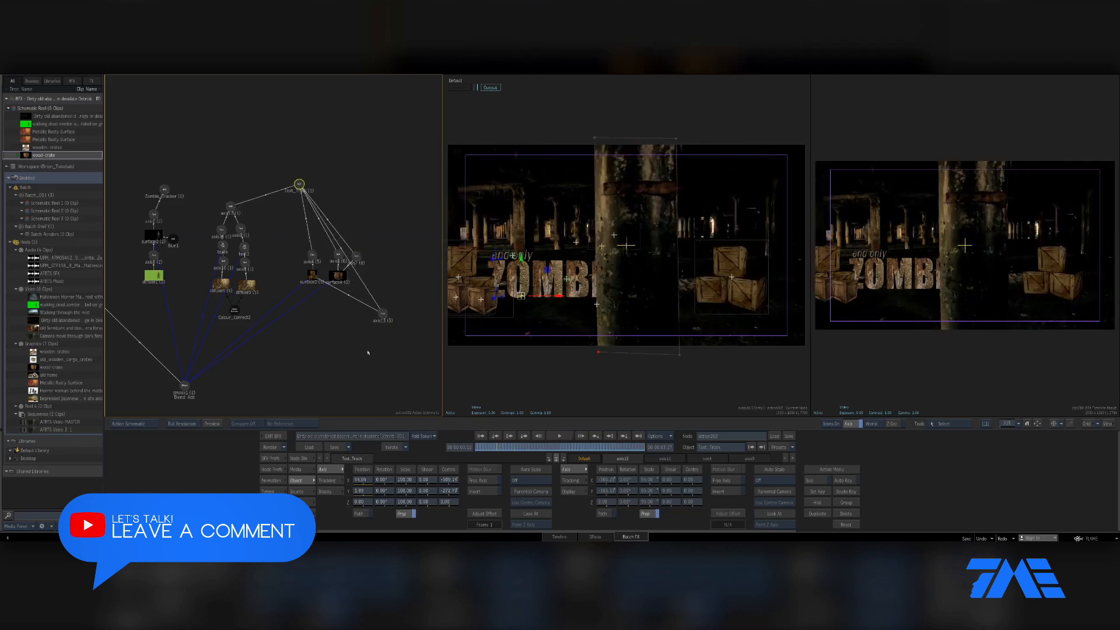
- Duplicate the front single crate's axis three times, arrange the copies near the mirrored crates' axis and connect them to the crate surface
click(357, 257)
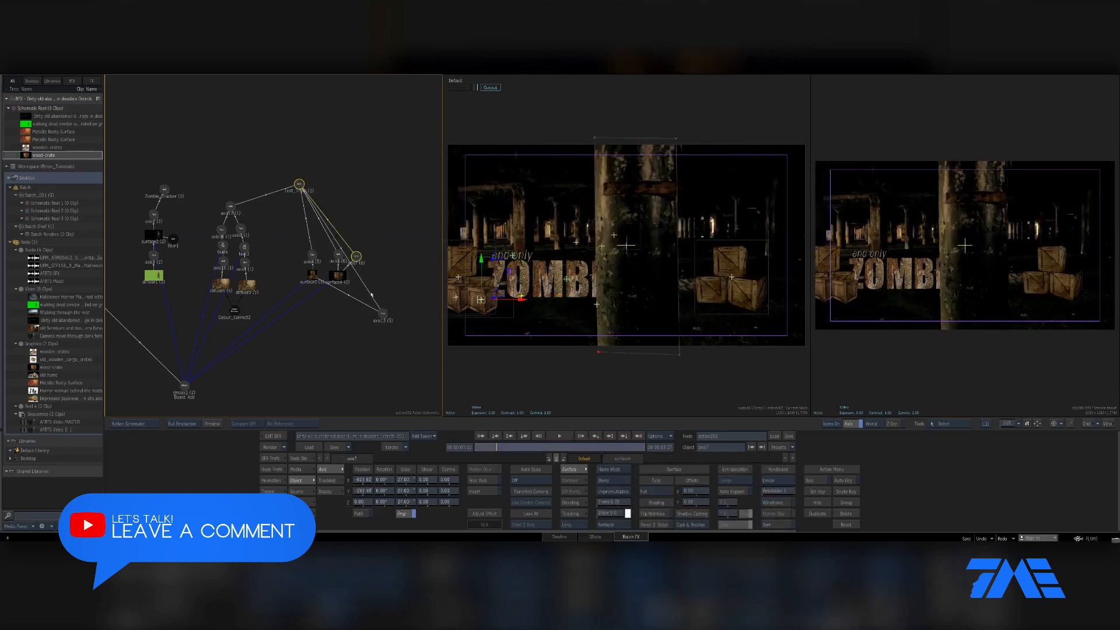
key(ctrl+d)
key(ctrl+d)
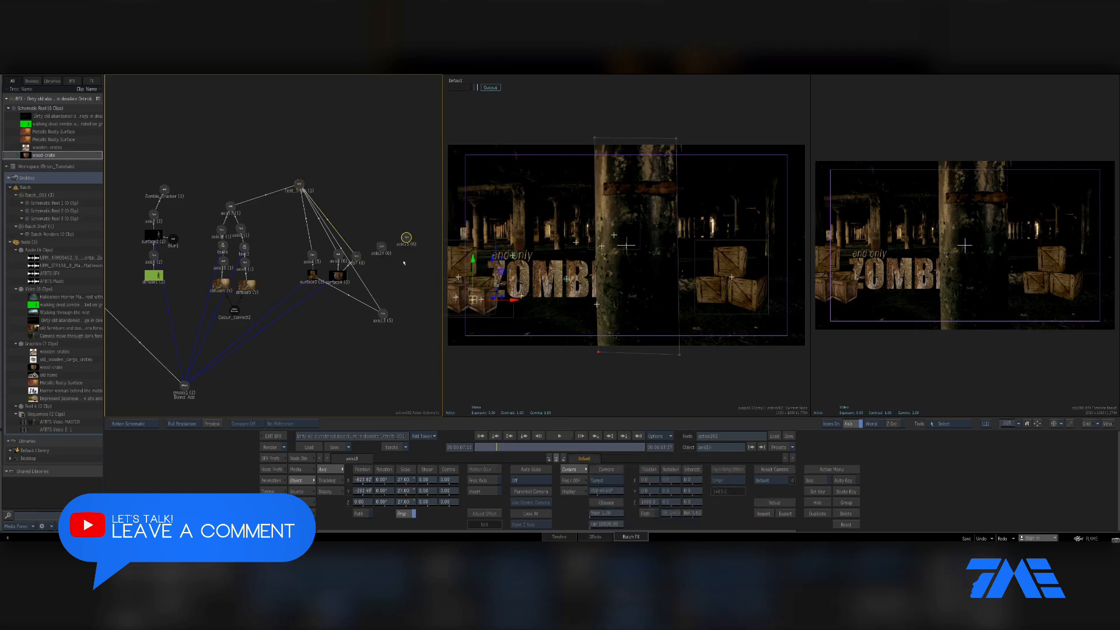
key(ctrl+d)
drag(381, 247, 401, 298)
drag(407, 239, 419, 296)
drag(432, 230, 371, 297)
- Move a copied single crate towards the mirrored stack and connect the copies' axes to the title's tracking axis
click(336, 302)
drag(513, 300, 652, 300)
click(354, 300)
click(368, 291)
drag(562, 448, 634, 448)
drag(235, 190, 272, 182)
drag(502, 448, 475, 447)
- Shift the copied single crates further right to the base of the mirrored stack and check their placement across the shot
click(368, 291)
drag(670, 300, 703, 299)
drag(502, 448, 618, 447)
click(336, 302)
drag(678, 299, 711, 298)
drag(459, 447, 515, 450)
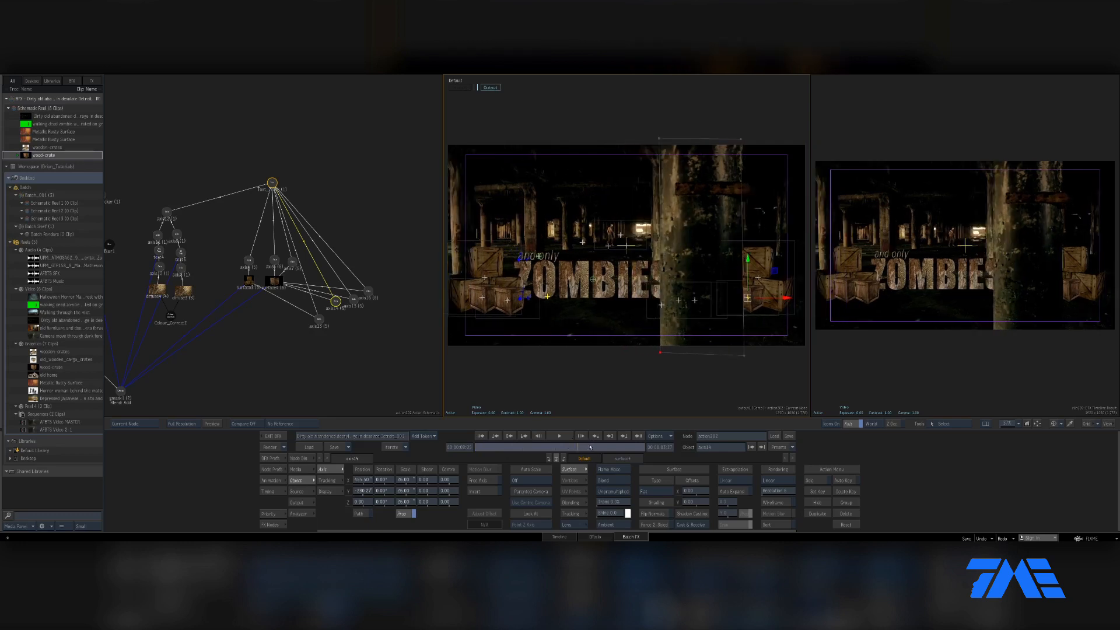
- Exit the BFX setup to the timeline and review the forest shot and the finished zombie title shot
click(275, 437)
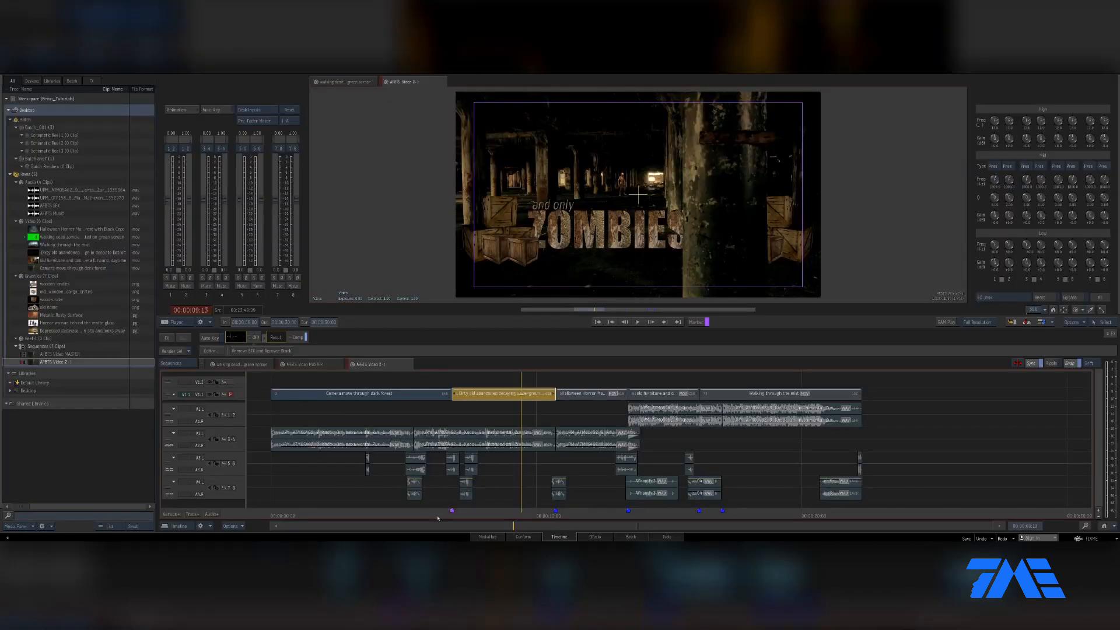
click(429, 513)
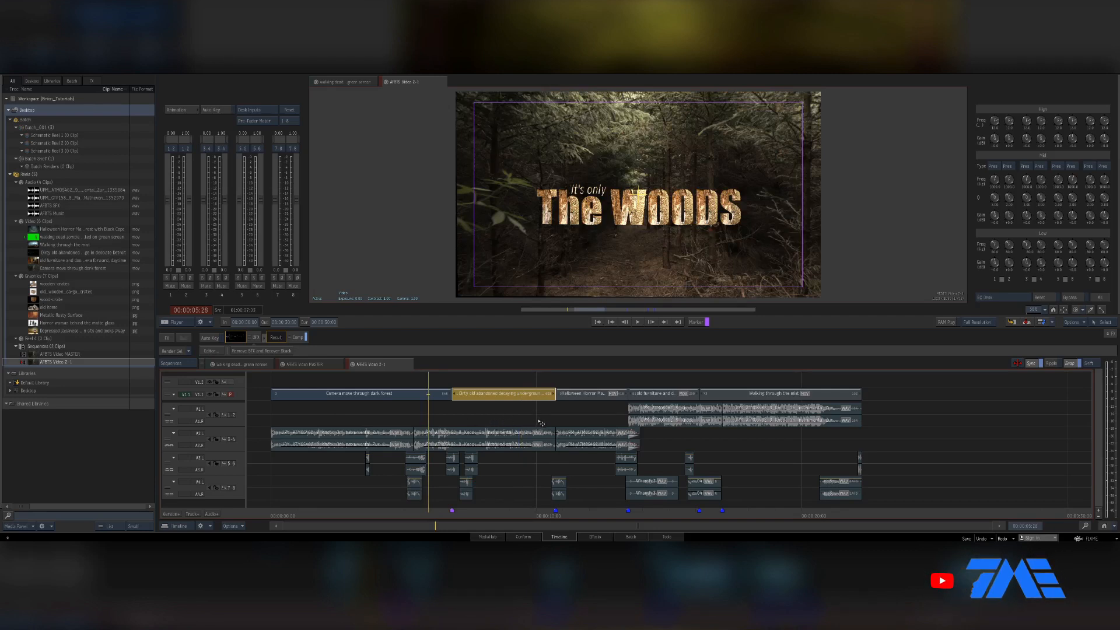
click(496, 514)
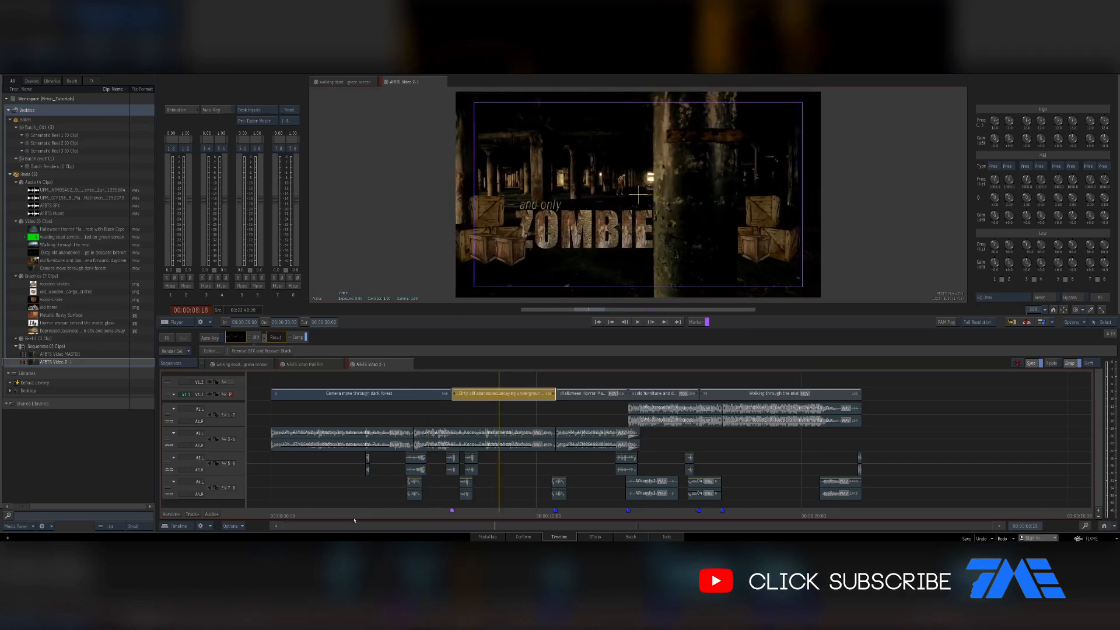
click(322, 514)
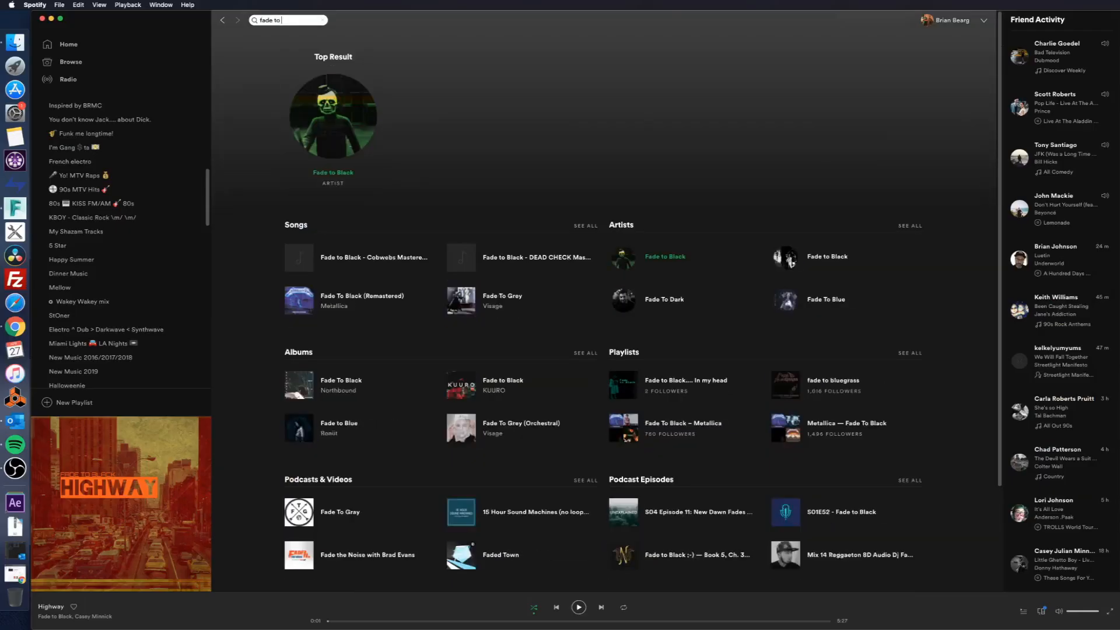
- Switch to Spotify, open the Fade to Black artist page from the search results and browse its releases
click(335, 175)
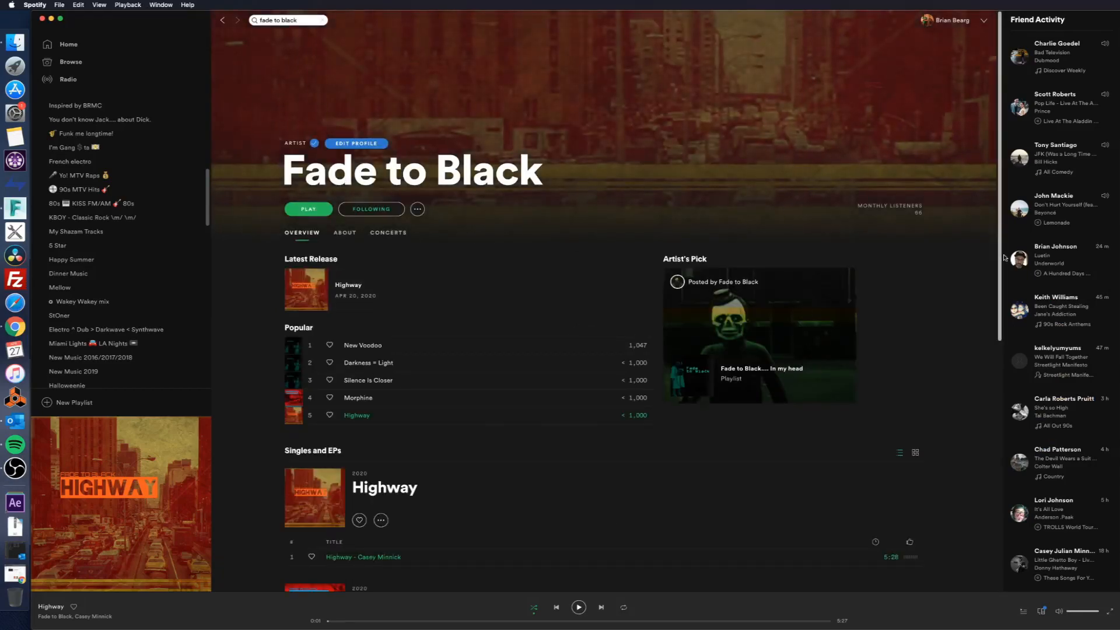
drag(1002, 258, 998, 523)
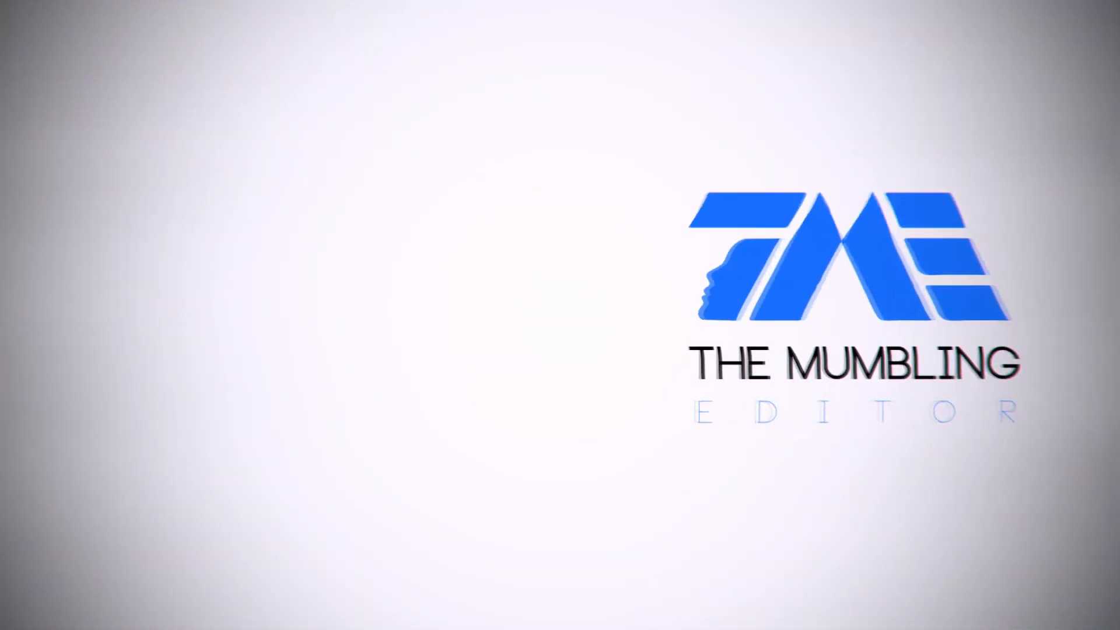